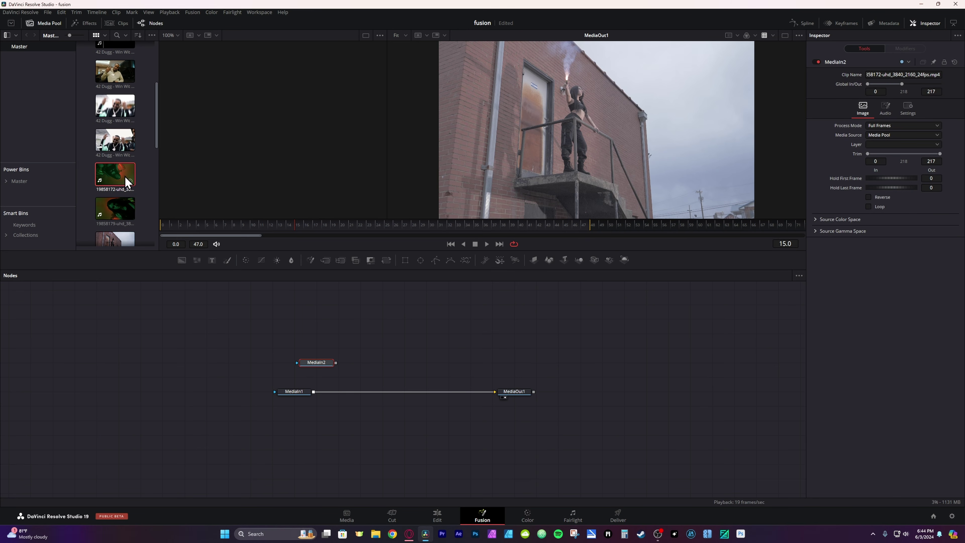
Add another clip from the media pool to the node graph as a separate media input node
scroll(342, 375, "up", 5)
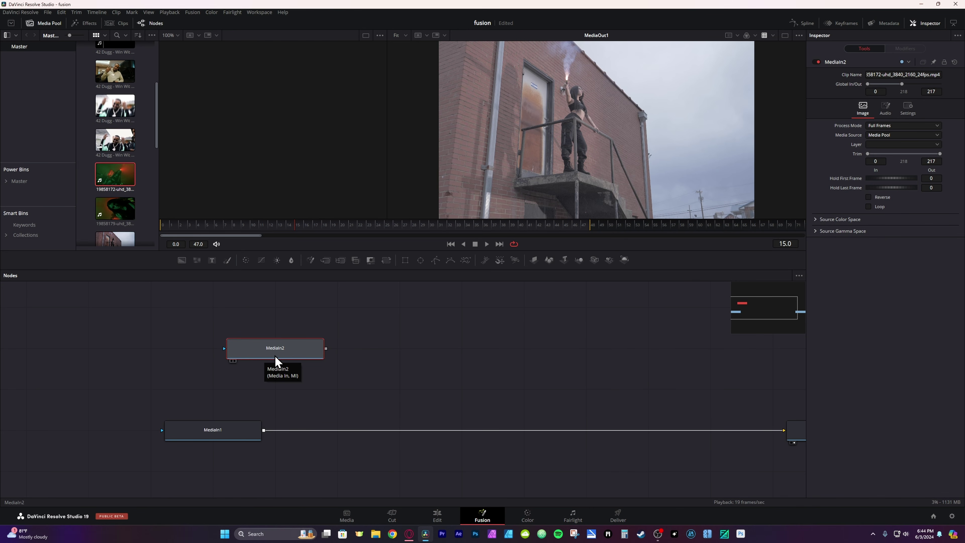
left_click(213, 441)
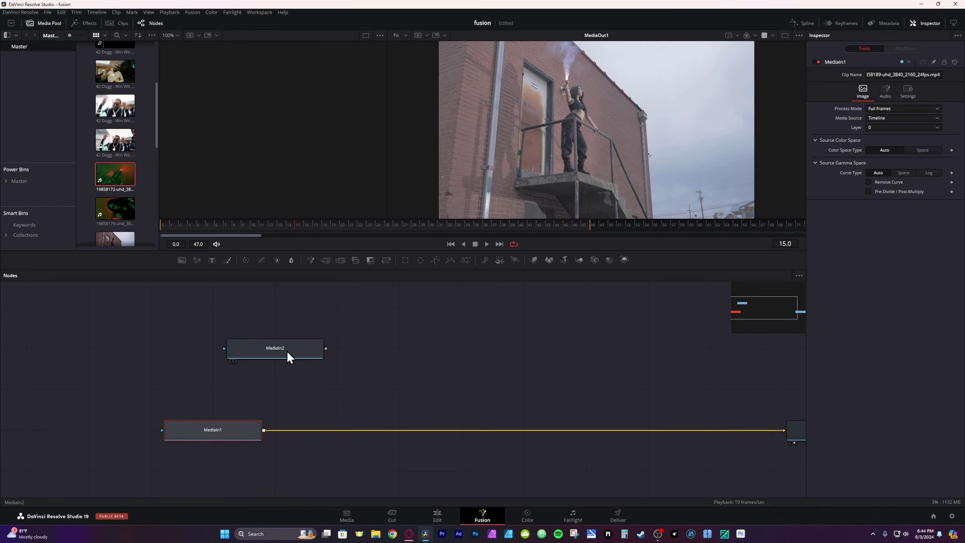
left_click_drag(115, 137, 442, 339)
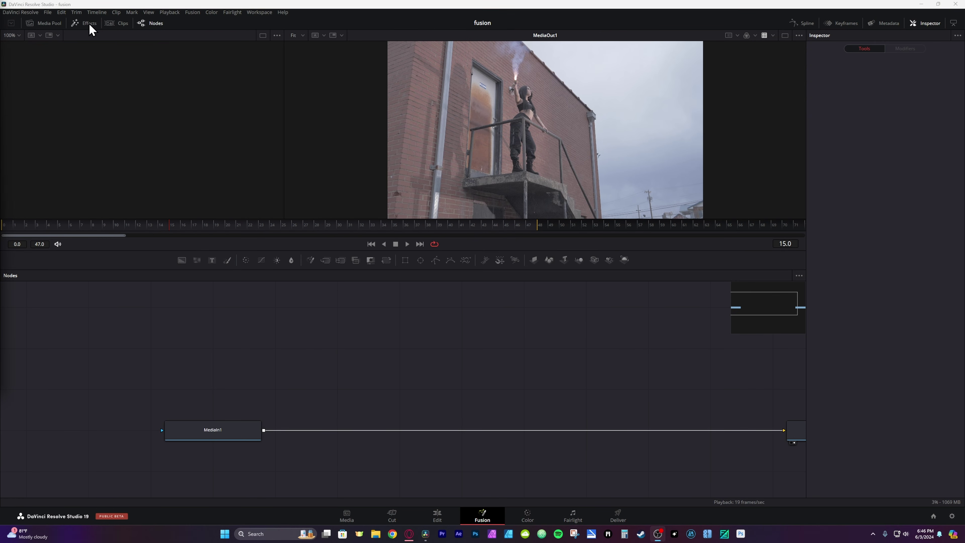
Browse the effects library, looking through the Tools categories and the Edit and Fusion template folders
scroll(89, 187, "down", 5)
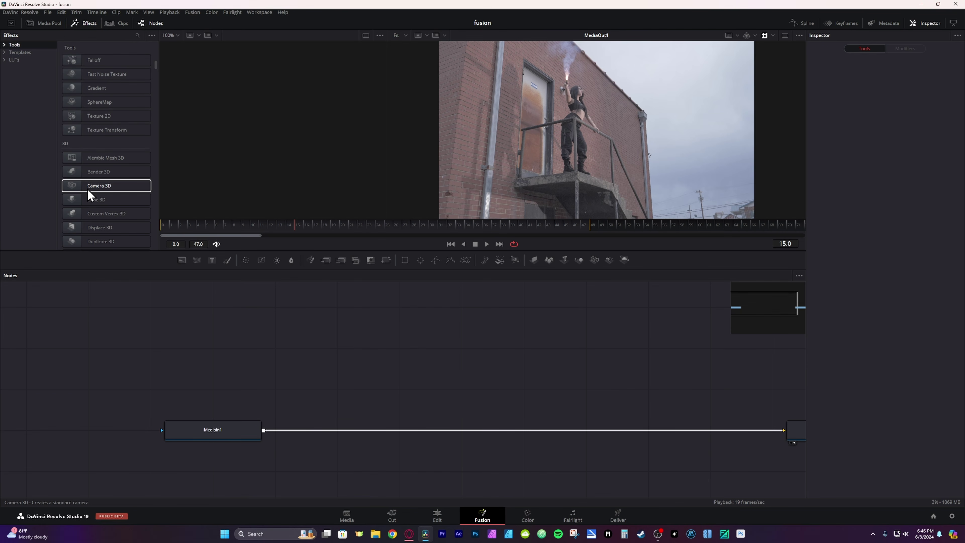
left_click(24, 55)
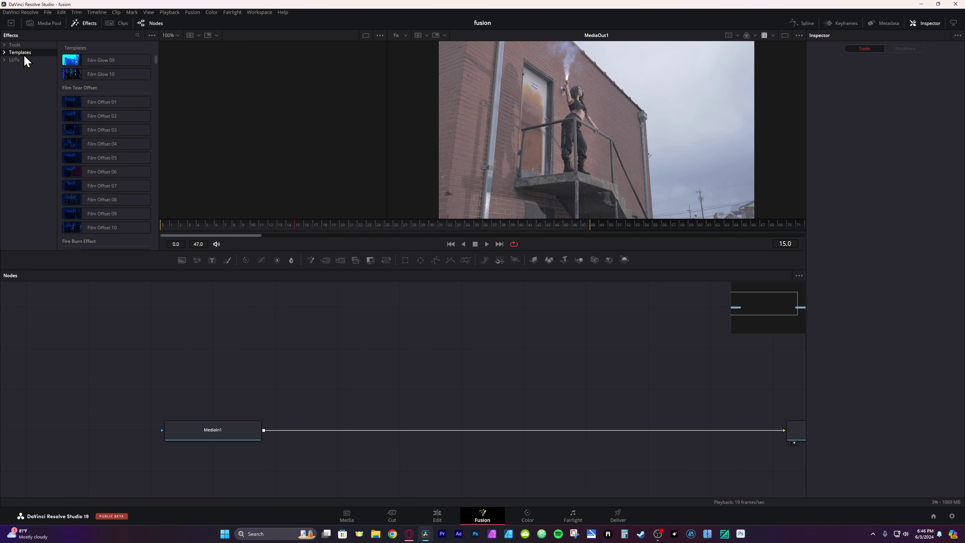
double_click(23, 55)
double_click(17, 68)
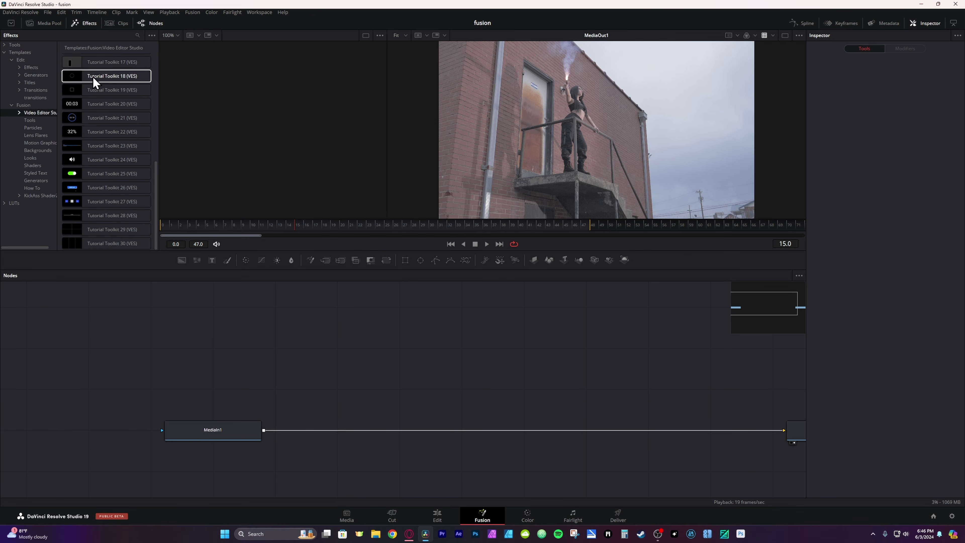
scroll(107, 173, "up", 5)
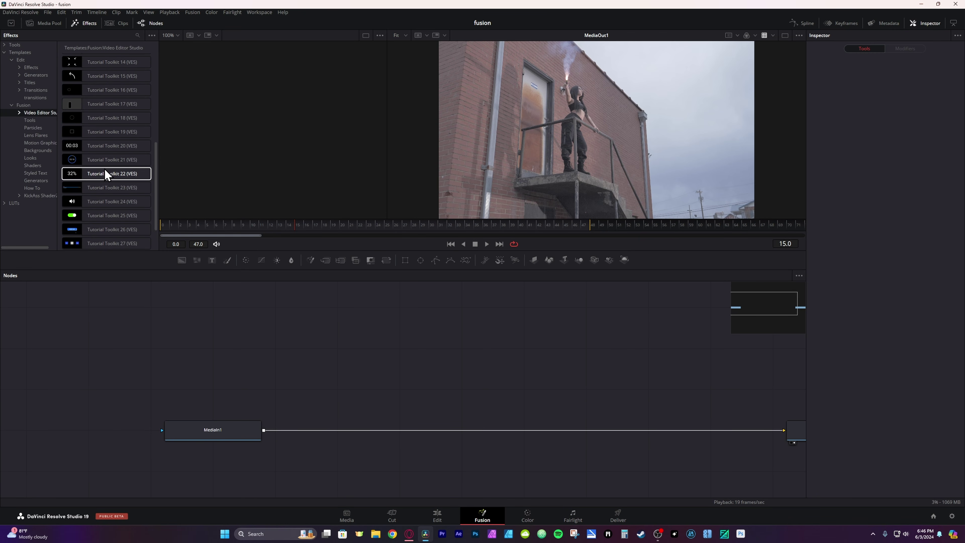
left_click(14, 45)
double_click(7, 46)
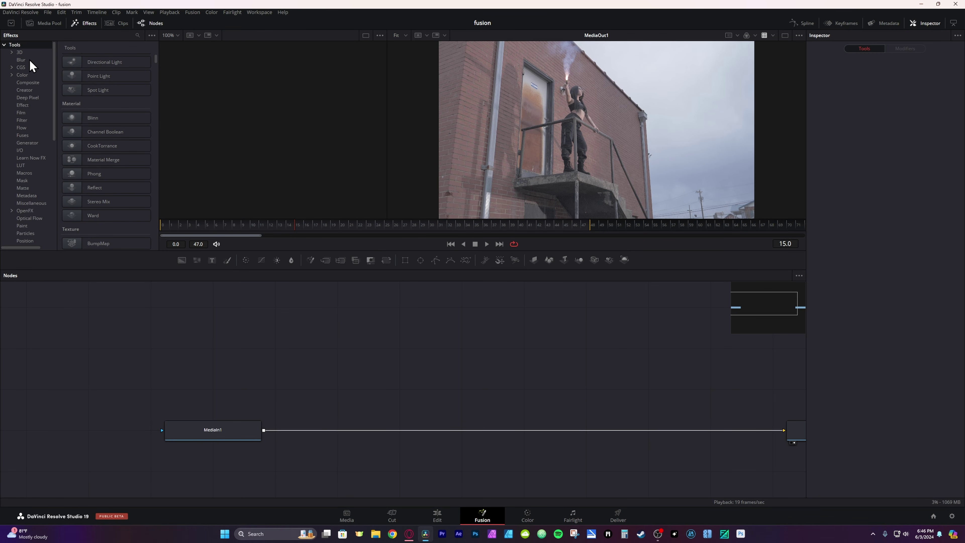
scroll(32, 238, "down", 4)
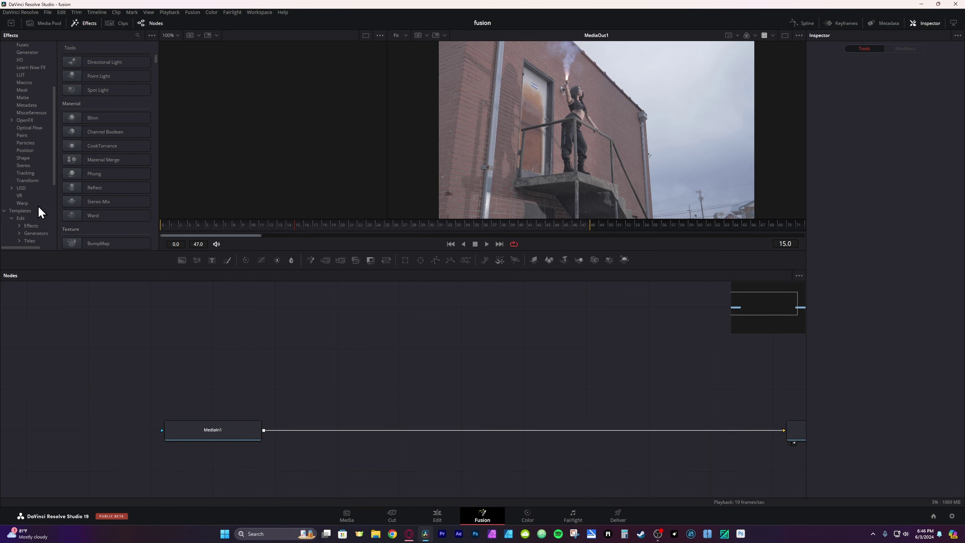
scroll(69, 68, "up", 1)
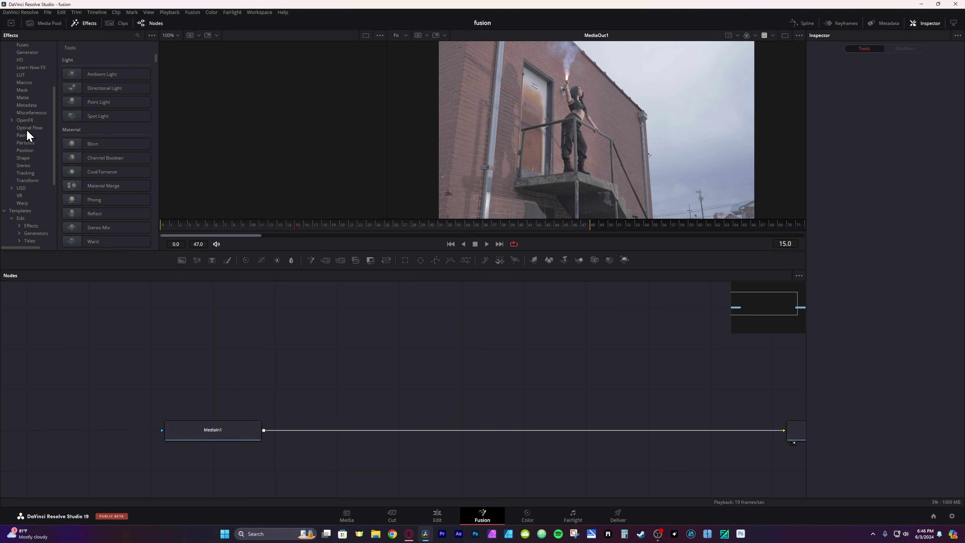
Try adding a Blinn material node above MediaIn1, delete it again, and hide the effects library
left_click_drag(87, 143, 300, 336)
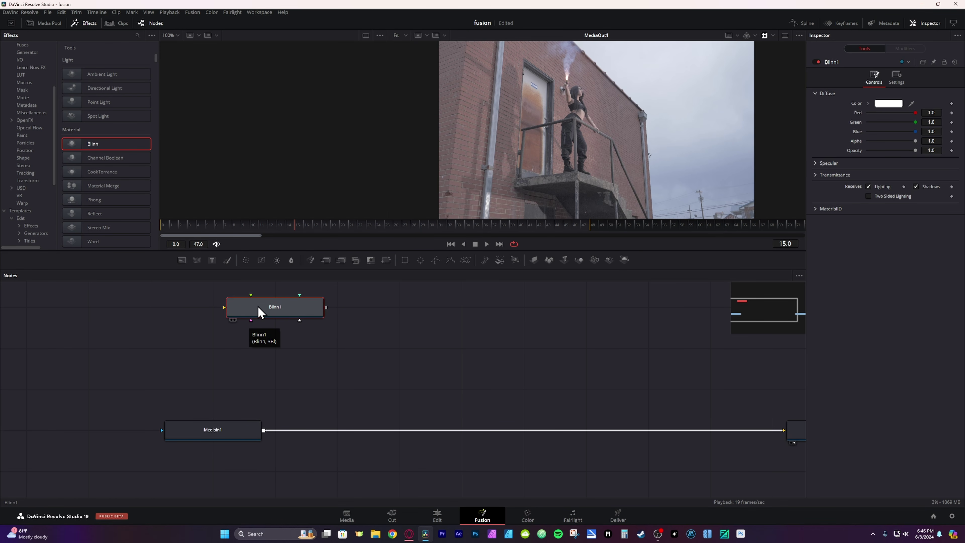
key("Delete")
left_click(87, 23)
Show and hide the timeline clip thumbnails, and toggle the node graph off and back on
left_click(111, 24)
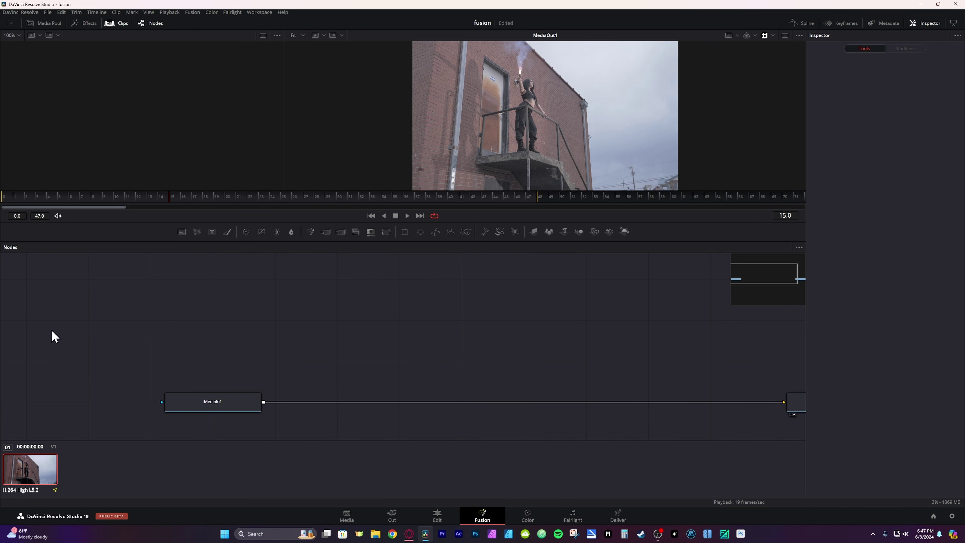
left_click(118, 23)
left_click(151, 23)
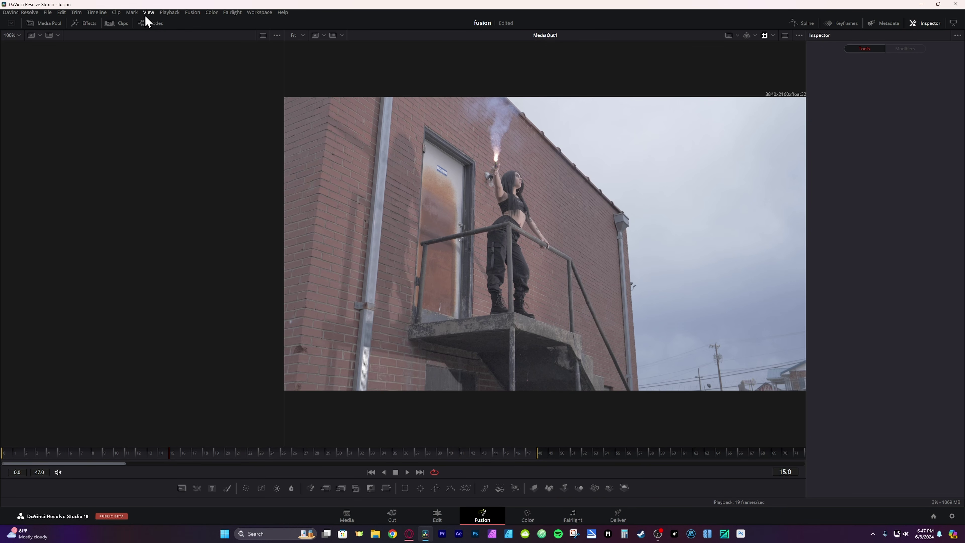
left_click(150, 23)
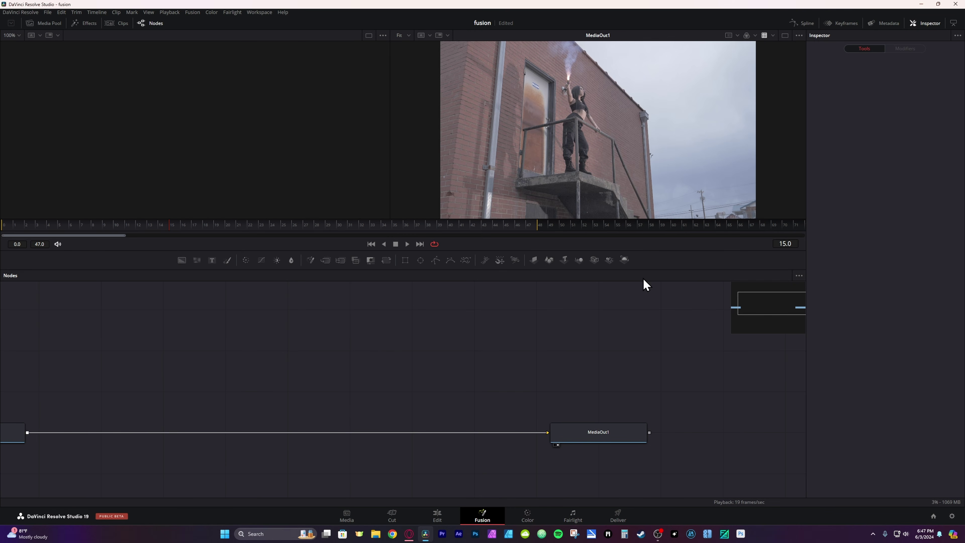
Reposition the MediaOut1 node in the graph and disconnect it from MediaIn1
left_click_drag(595, 437, 619, 379)
left_click(618, 401)
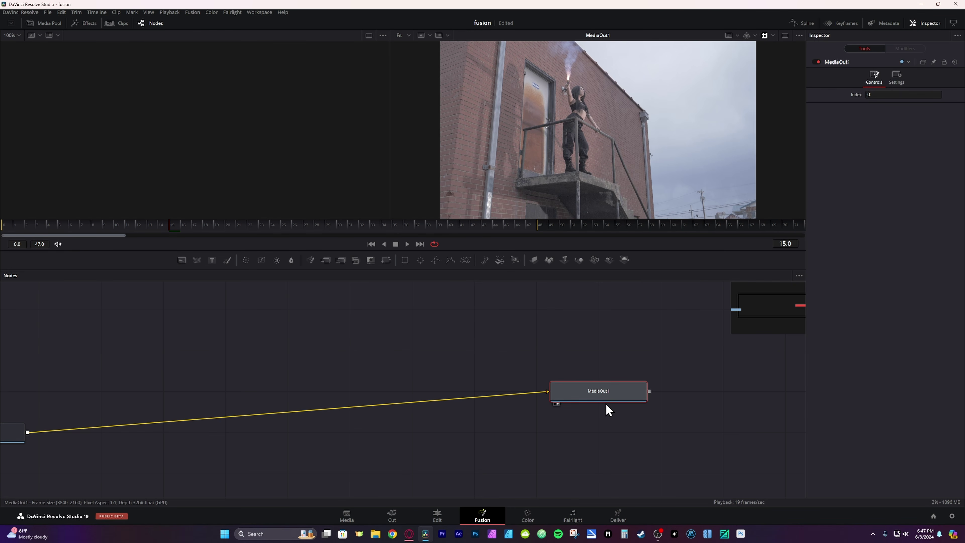
left_click_drag(594, 391, 319, 375)
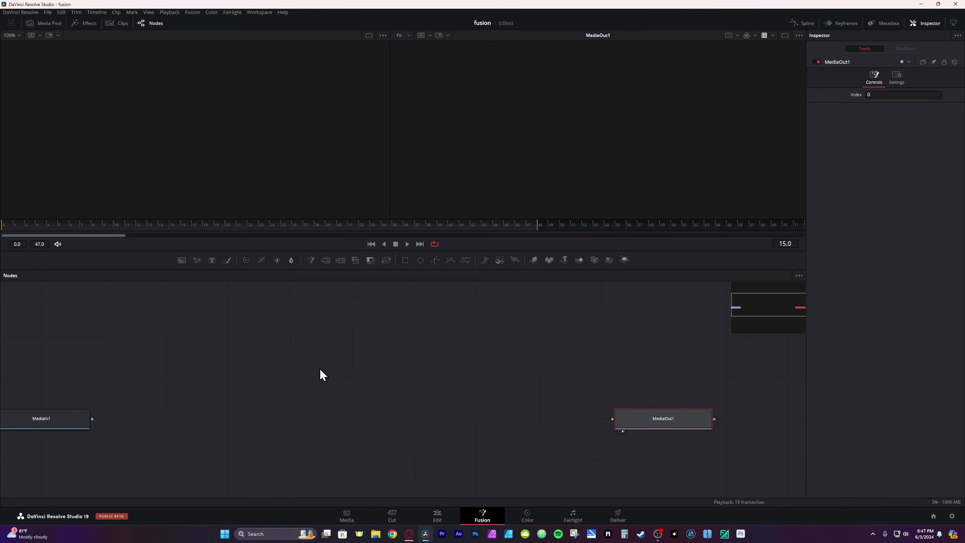
Check the timeline output on the Edit page, and reconnect MediaIn1's output to MediaOut1 back in Fusion
key("shift+4")
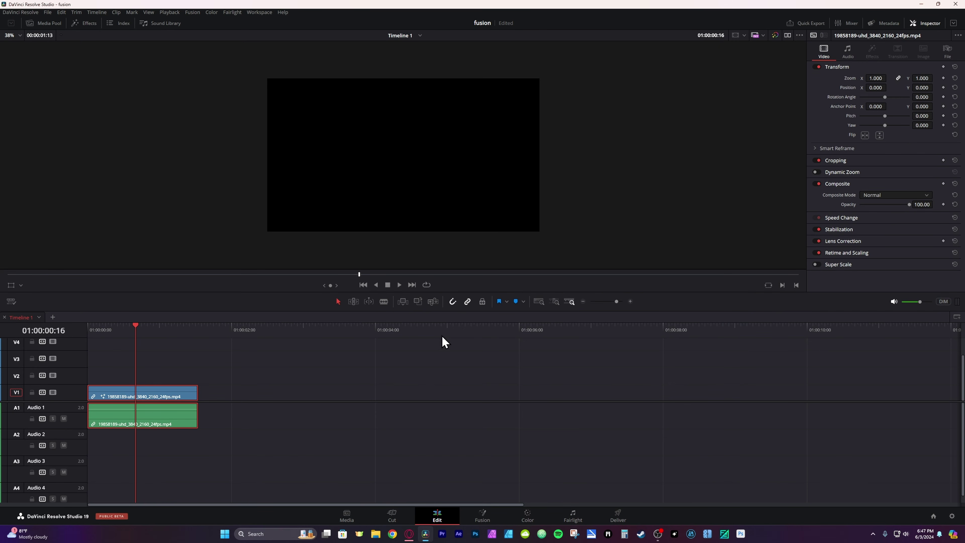
key("shift+5")
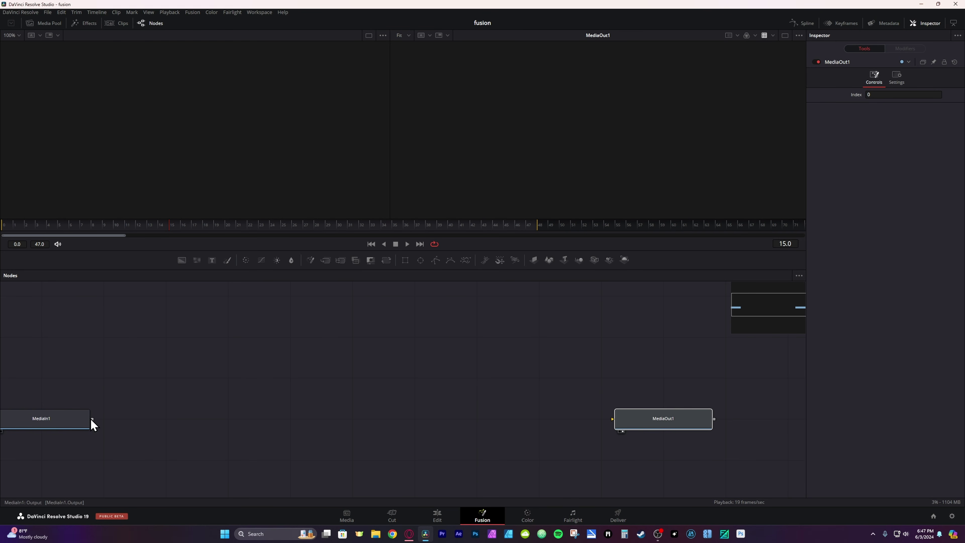
left_click_drag(92, 419, 630, 417)
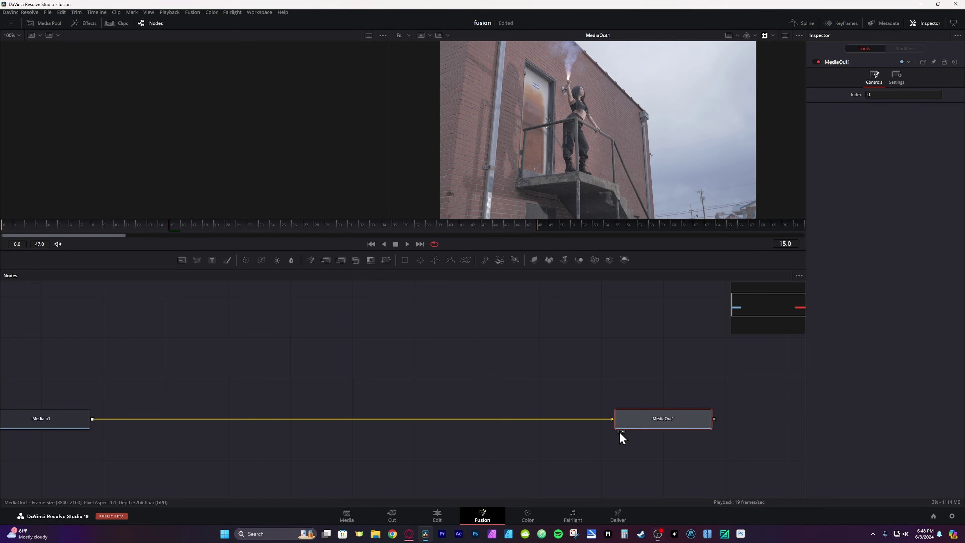
Display MediaOut1 in the empty viewer as well, and toggle between the single-viewer and dual-viewer layouts
key("1")
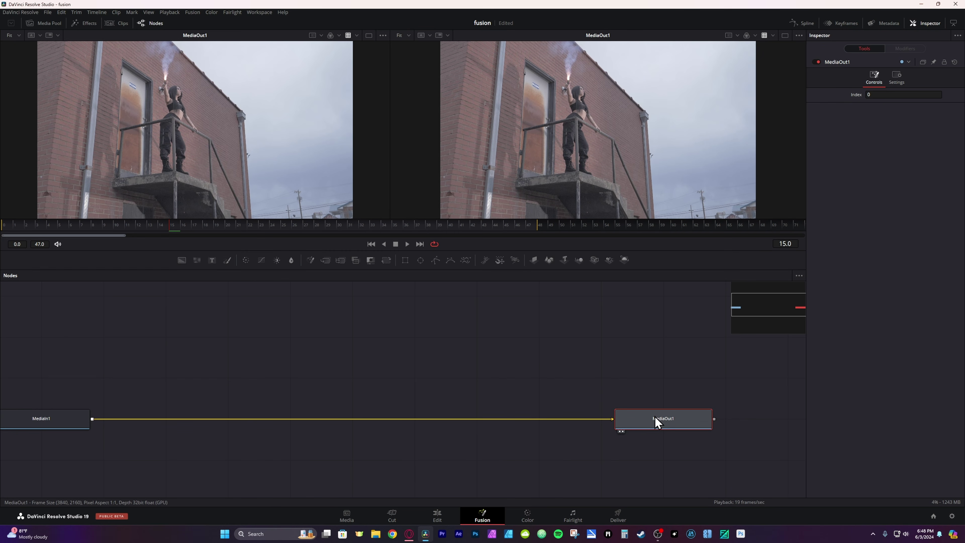
left_click(784, 35)
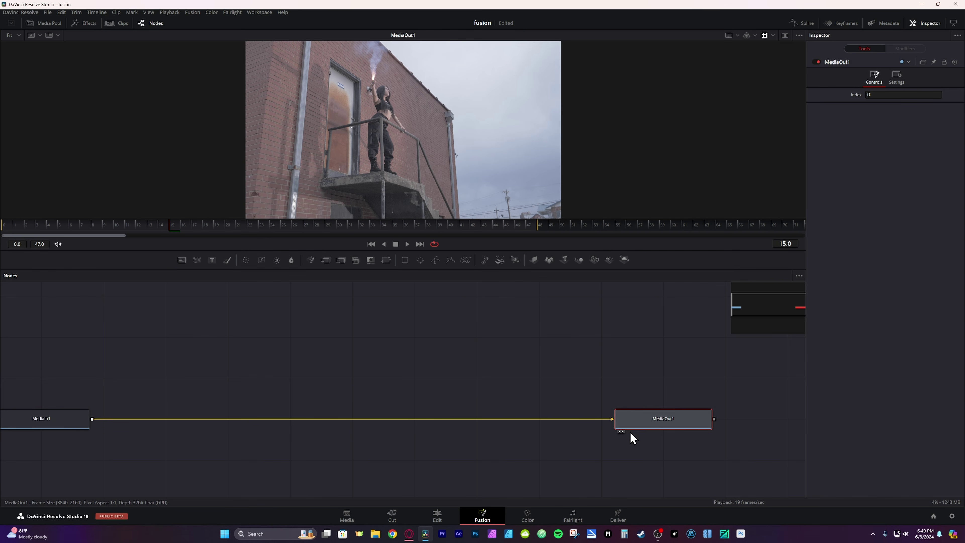
mouse_move(638, 427)
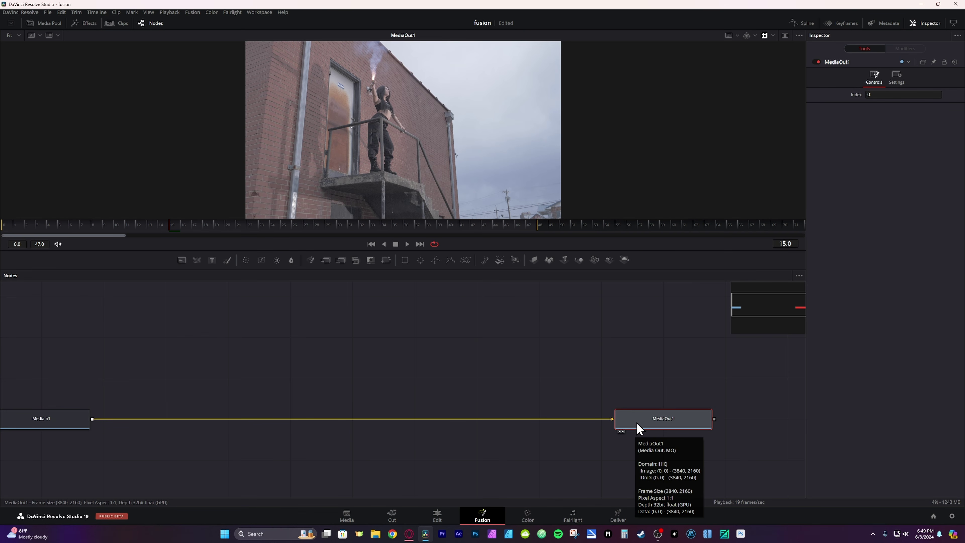
left_click(785, 35)
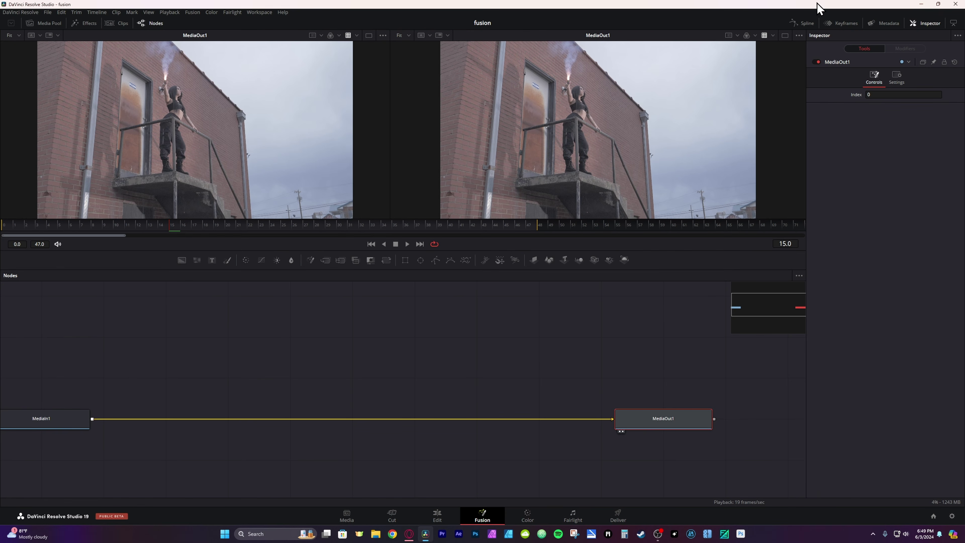
Examine the spline editor, the keyframes editor and the clip's metadata, and toggle off the inspector
left_click(810, 24)
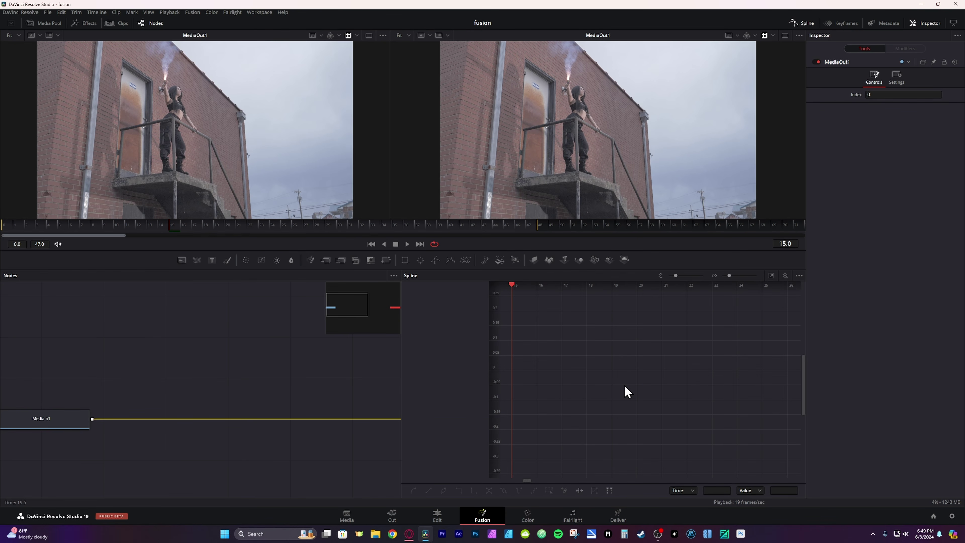
left_click(803, 23)
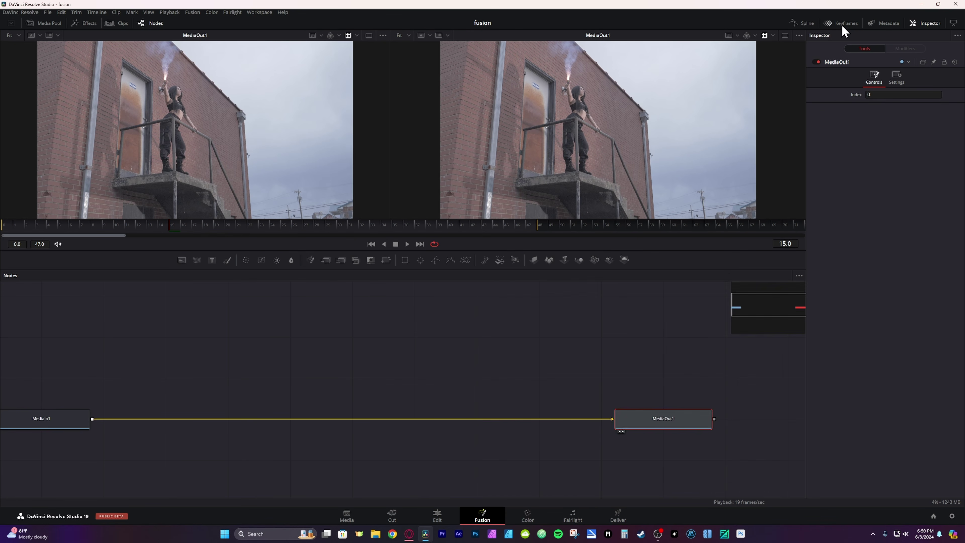
left_click(842, 23)
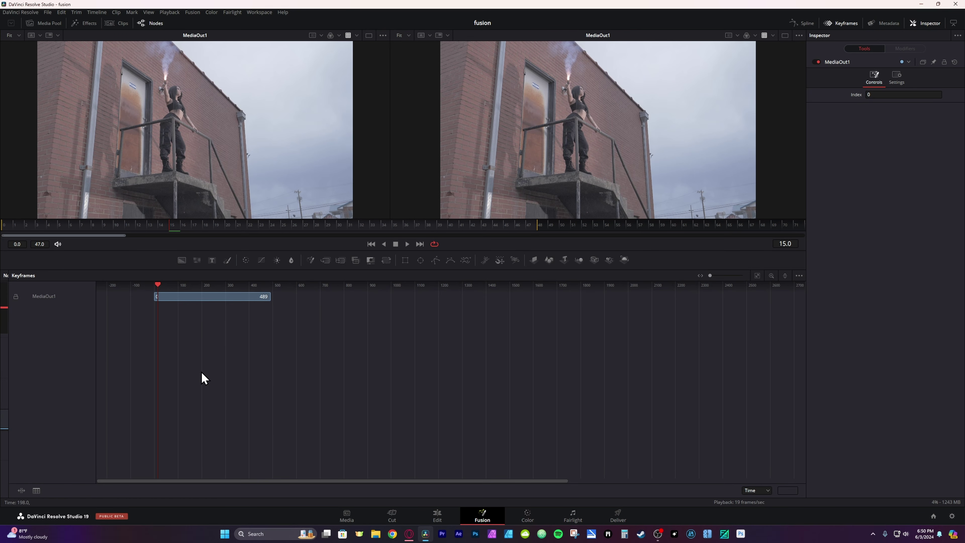
left_click(842, 23)
left_click(884, 23)
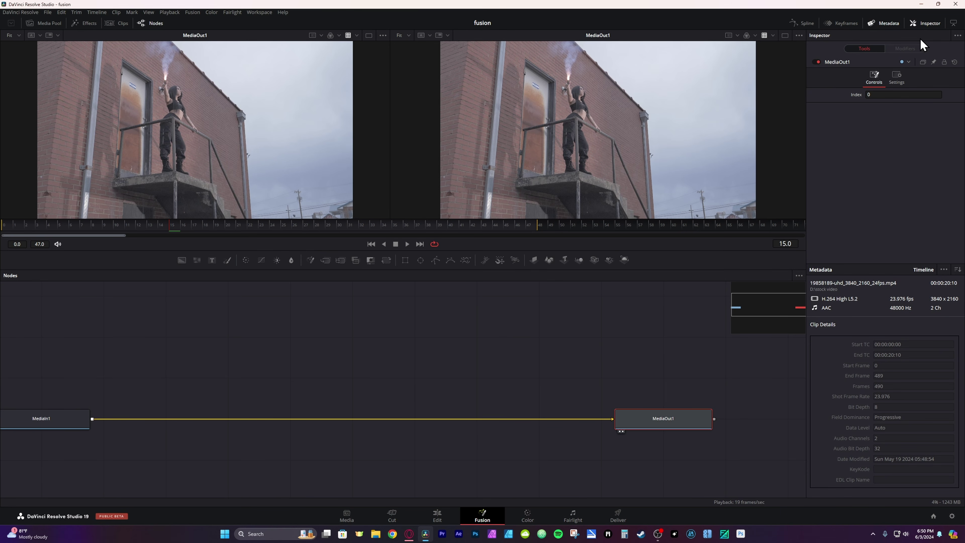
left_click(924, 23)
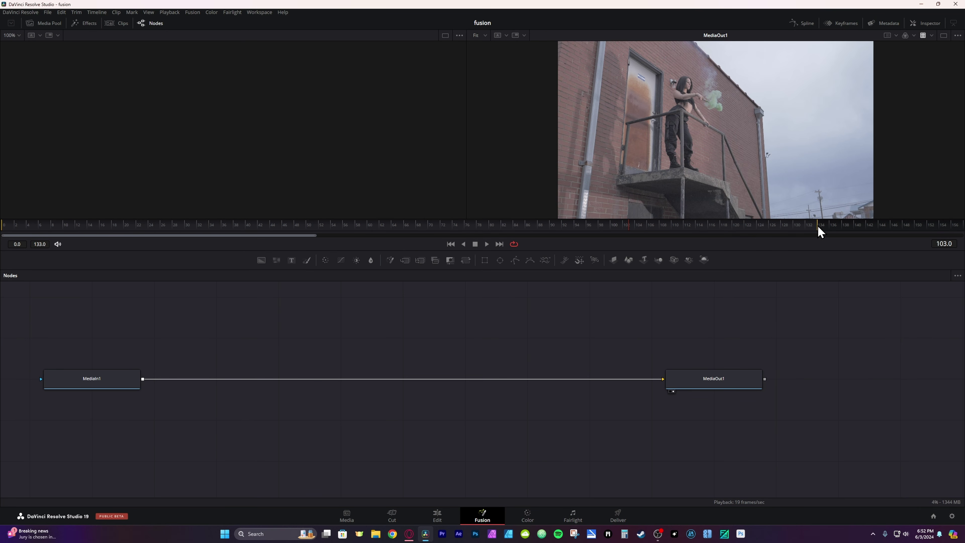
Trim the end of the V1 clip on the Edit page to about 3 seconds 16 frames, and return to Fusion
left_click(799, 226)
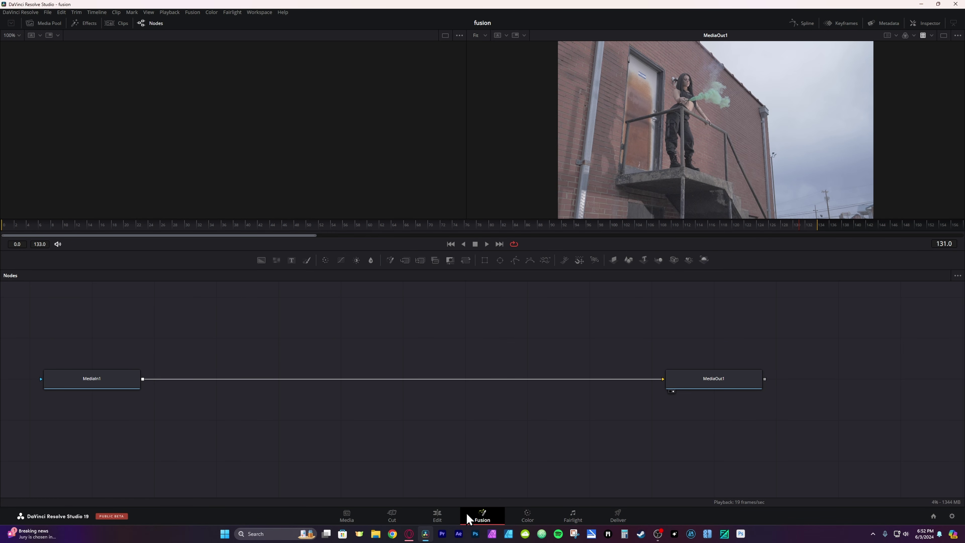
left_click(437, 516)
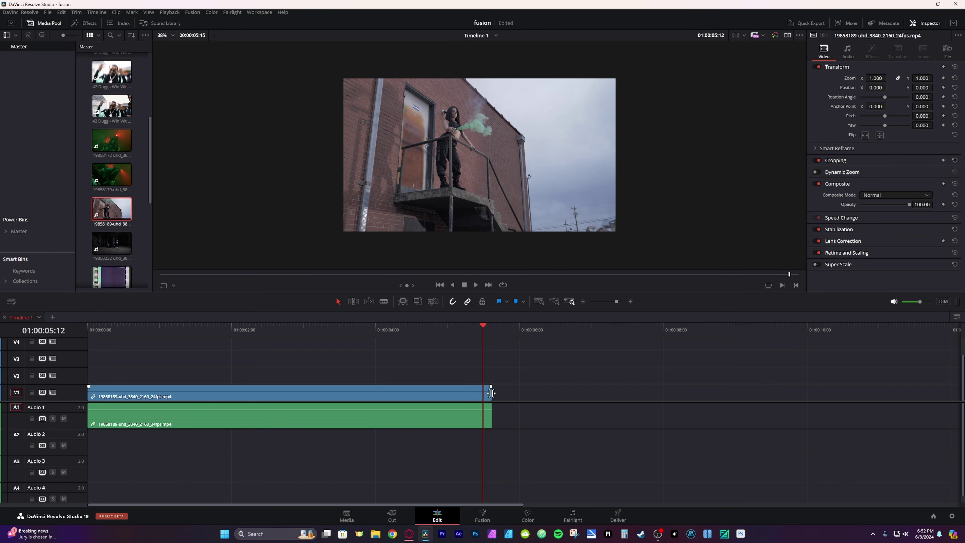
left_click_drag(490, 395, 348, 408)
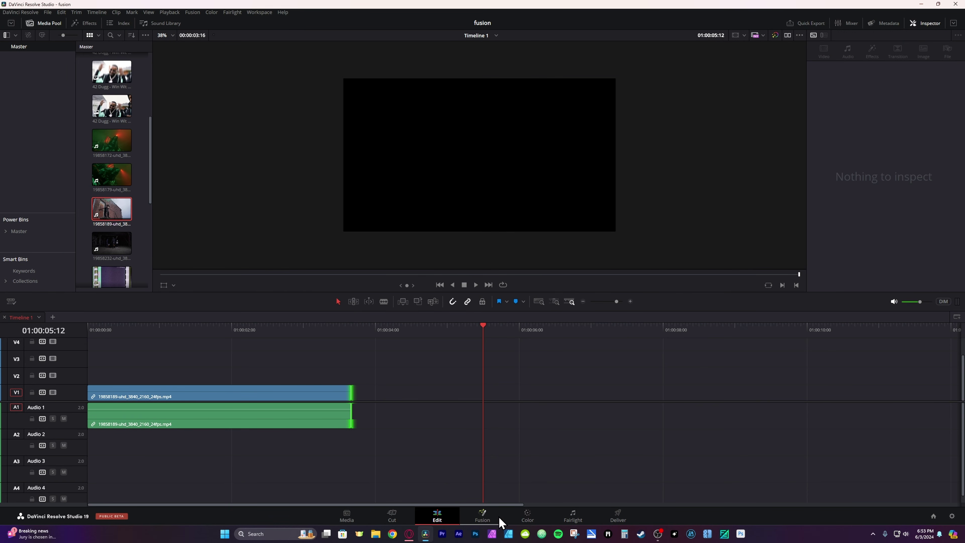
left_click(482, 516)
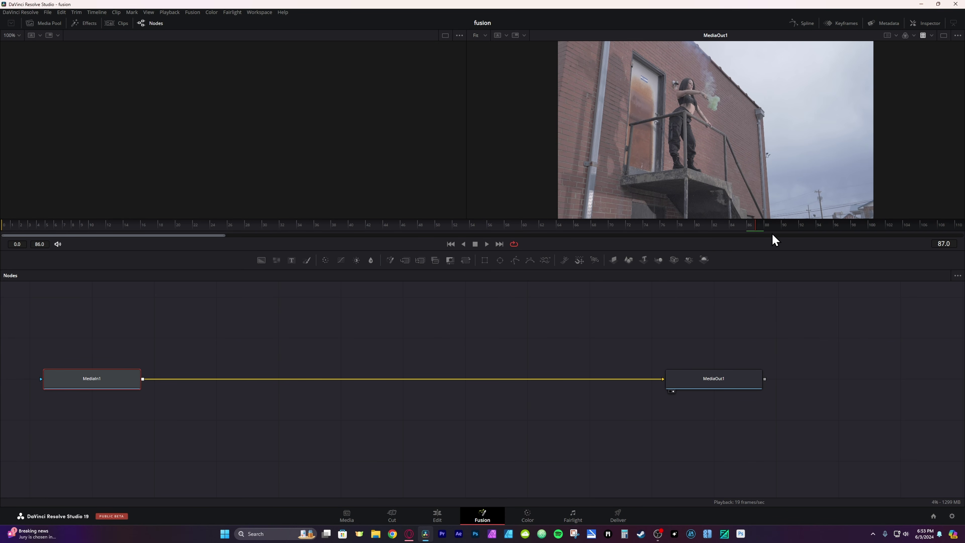
left_click(951, 244)
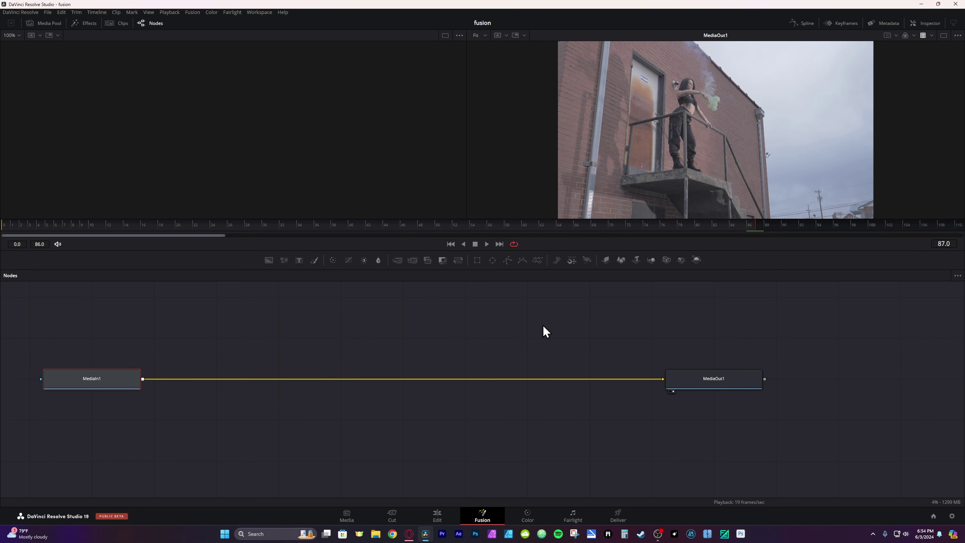
Search the tools for "mag" and add an unconnected Magic Mask node above the connection between MediaIn1 and MediaOut1
left_click(440, 352)
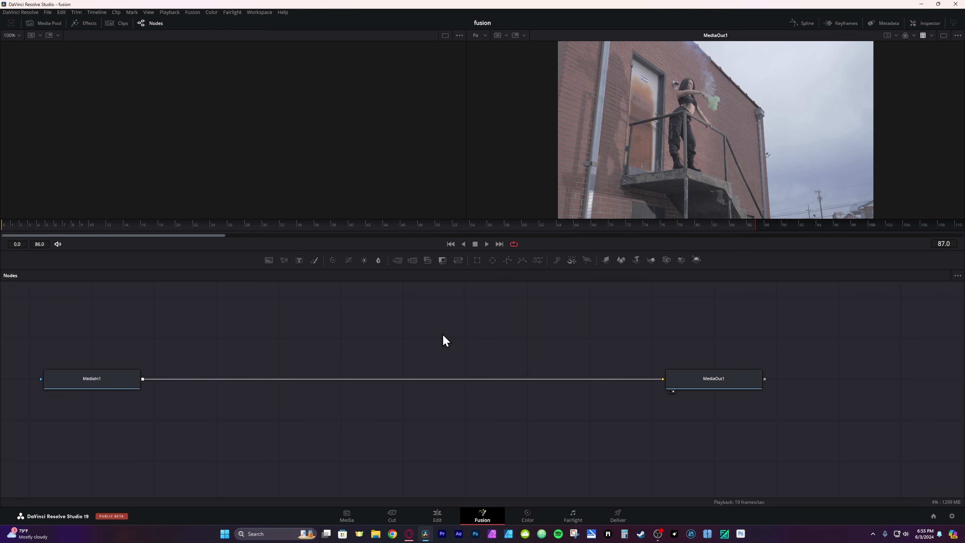
key("shift+space")
type("zoom")
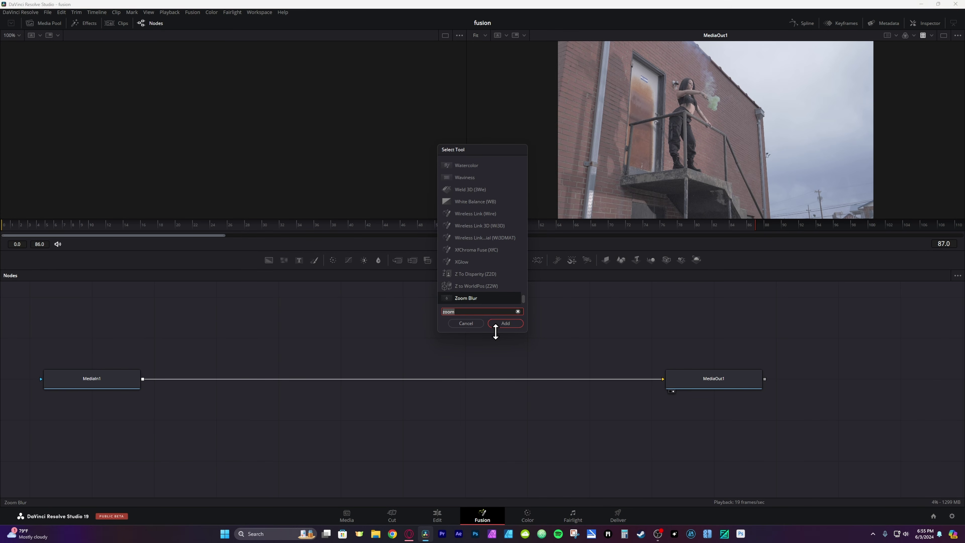
key("BackSpace")
key("BackSpace")
key("BackSpace")
key("BackSpace")
type("mag")
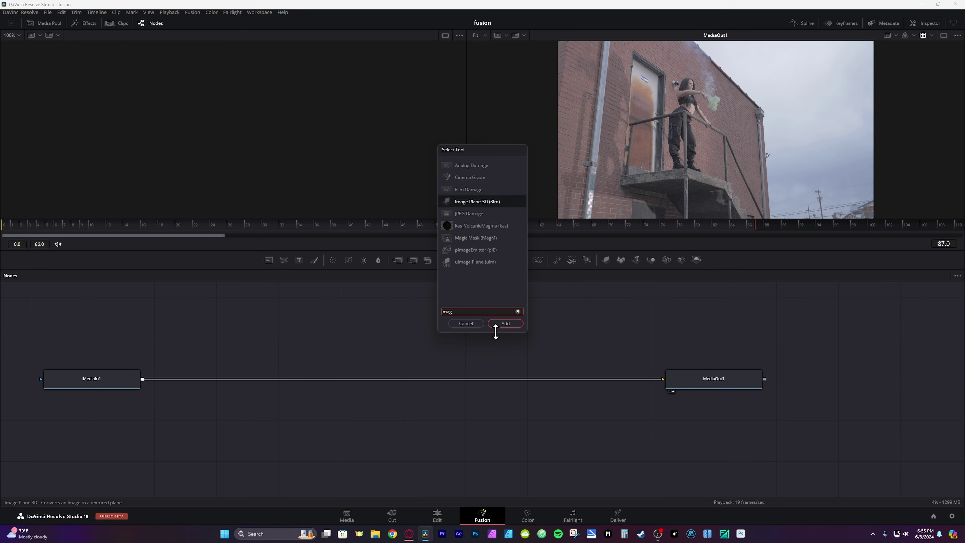
left_click(495, 324)
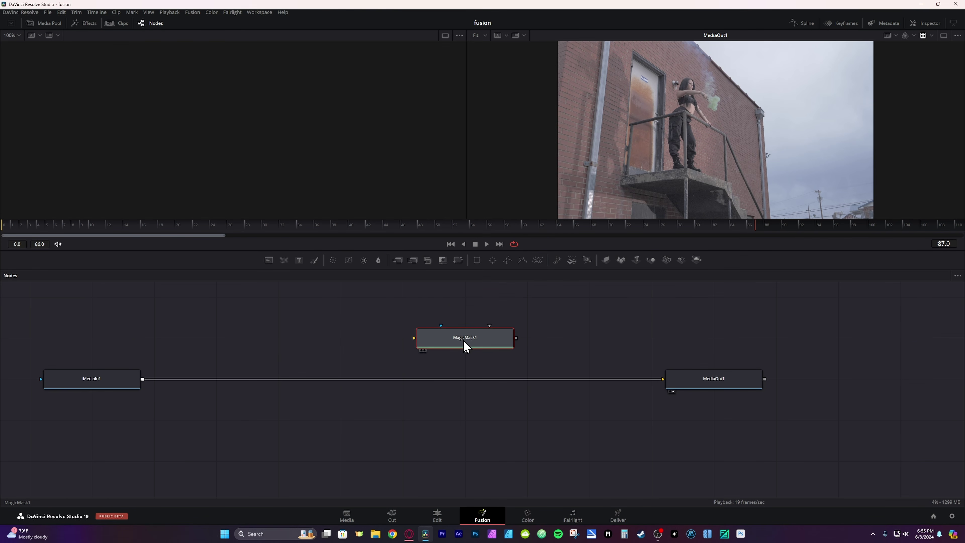
Create a custom Fusion toolbar named "demo" and add the Magic Mask tool to it before the Rectangle mask
right_click(717, 262)
mouse_move(739, 267)
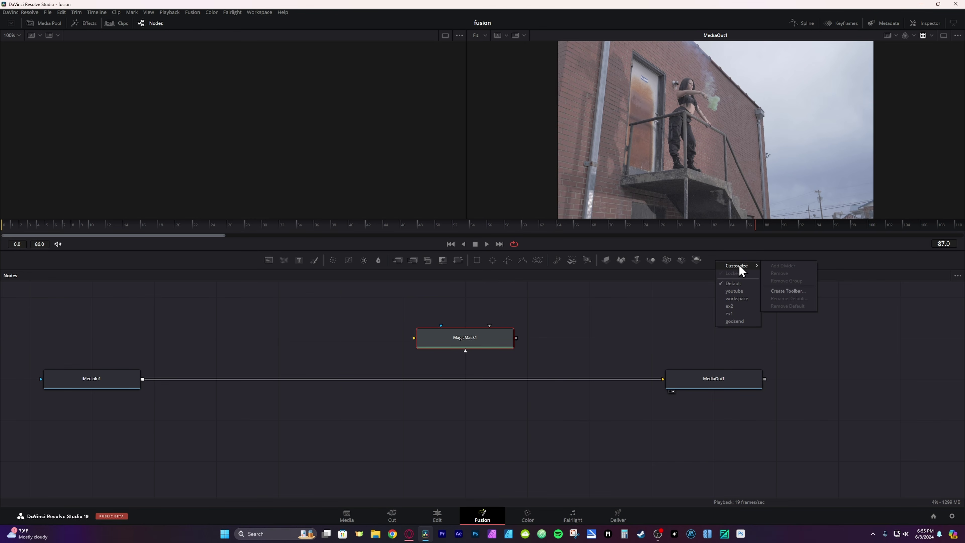
left_click(788, 291)
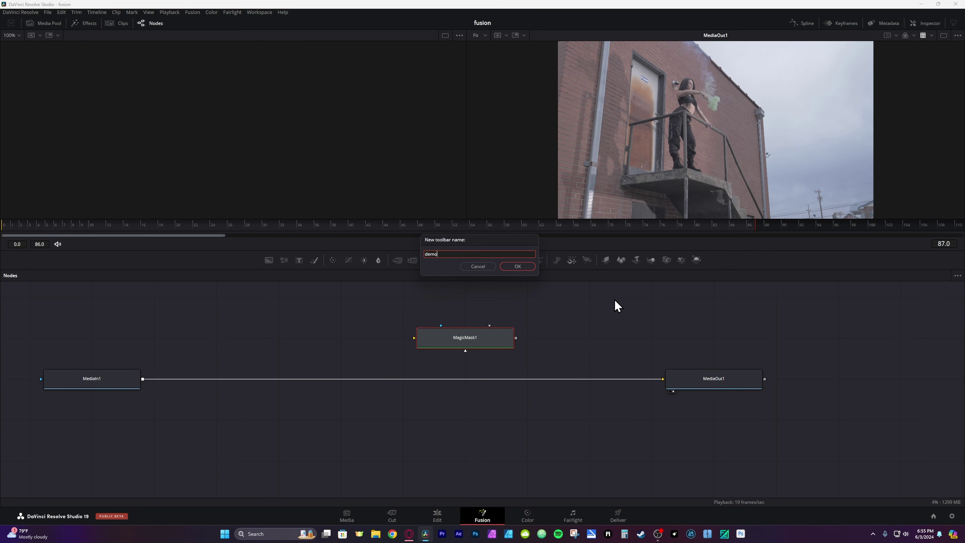
key("Return")
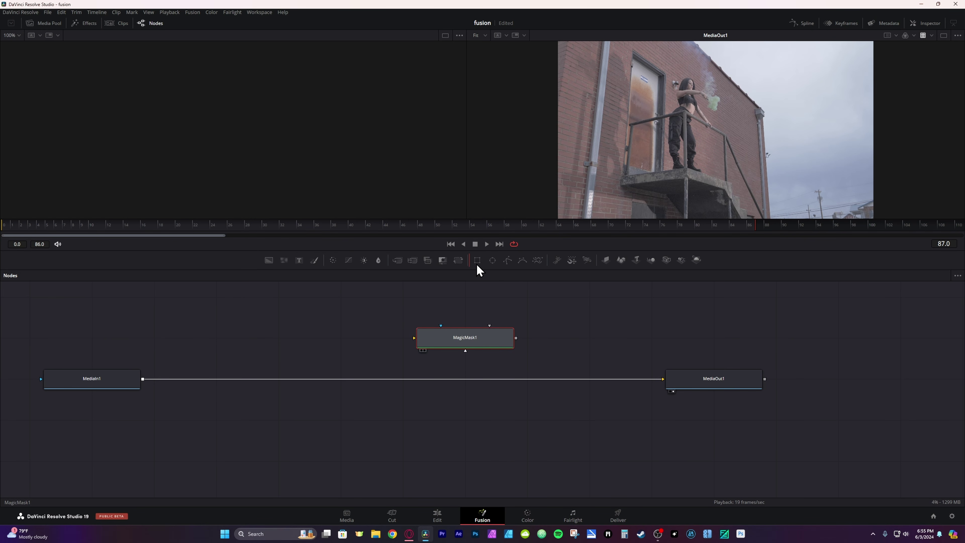
left_click_drag(474, 265, 473, 266)
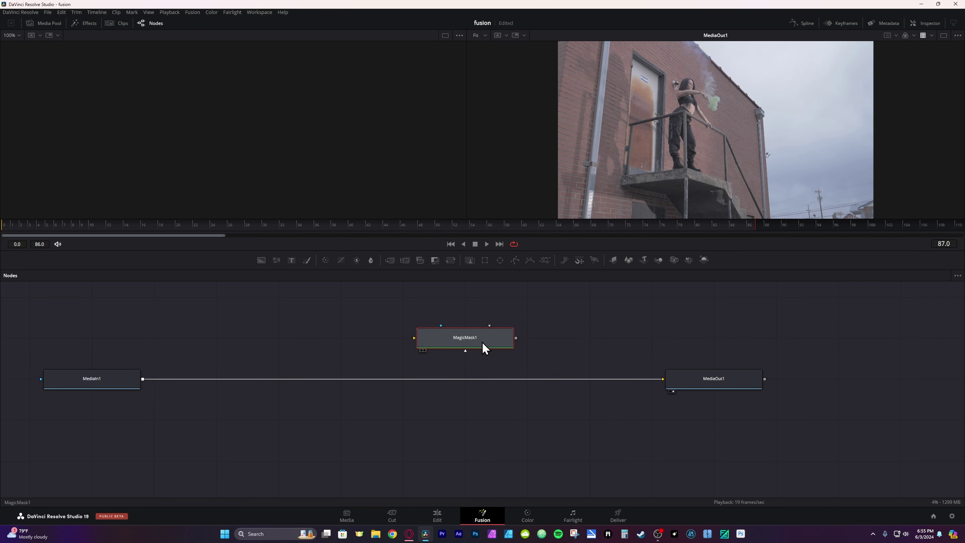
Add a second Magic Mask node from the demo toolbar, and switch back to the Default toolbar
left_click(471, 263)
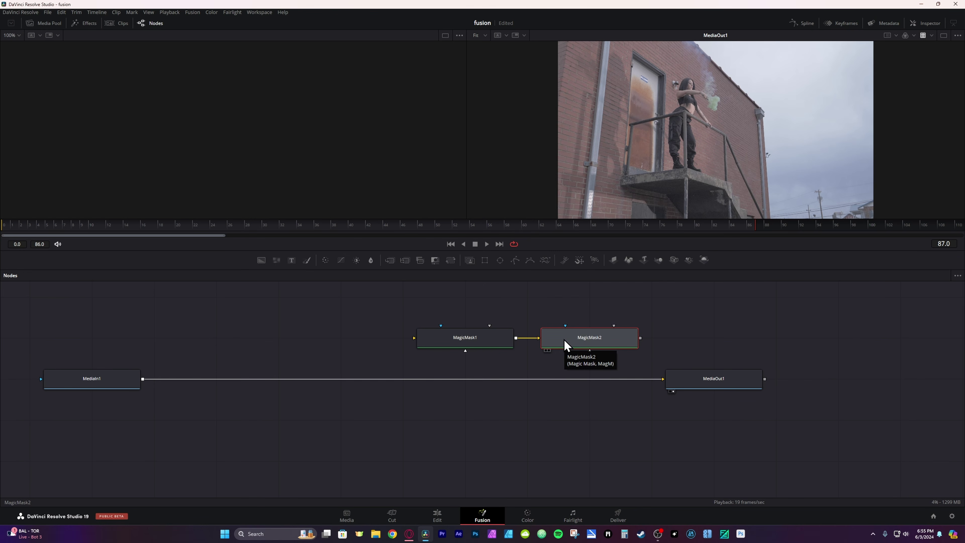
right_click(729, 266)
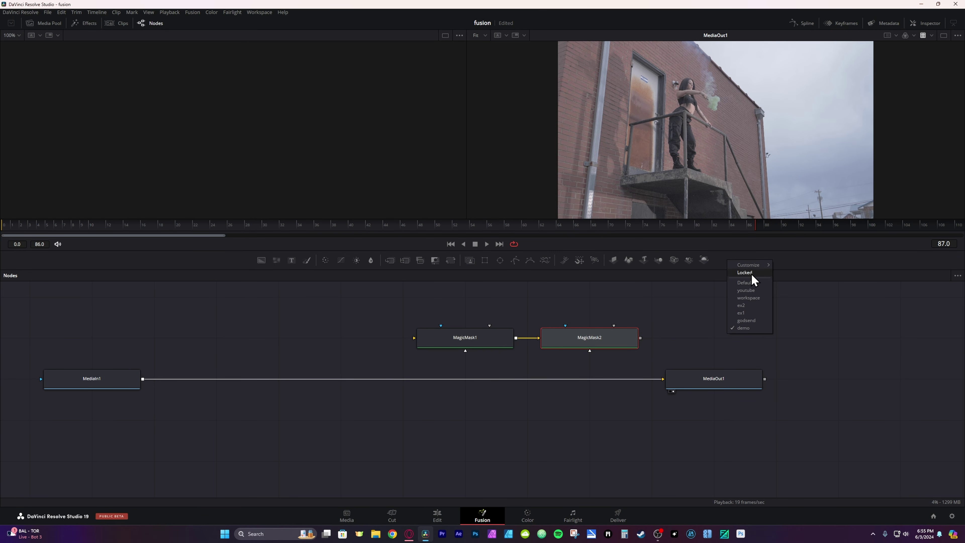
left_click(750, 285)
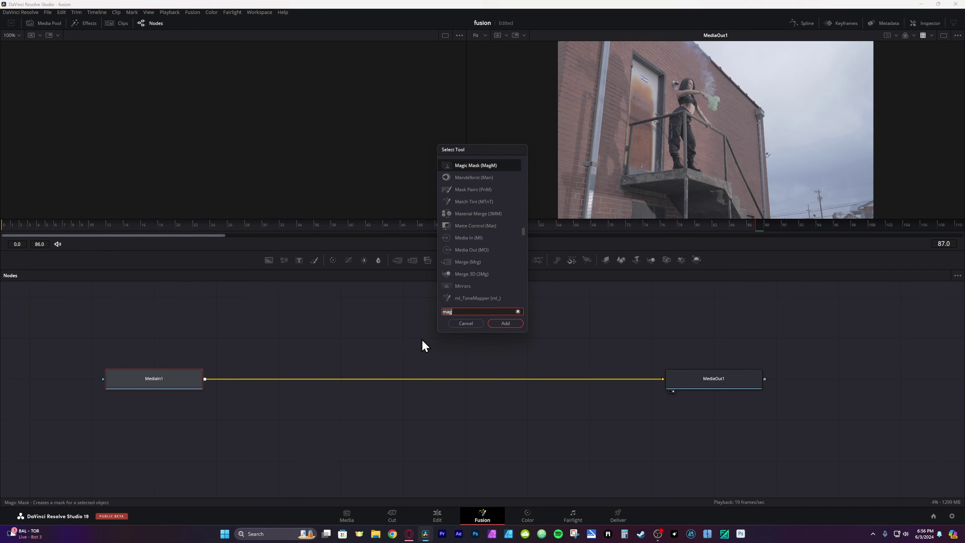
Search the tools for "text" and add a Text+ node merged over MediaIn1
left_click(462, 334)
key("shift+space")
type("mag")
key("BackSpace")
key("BackSpace")
key("BackSpace")
type("text")
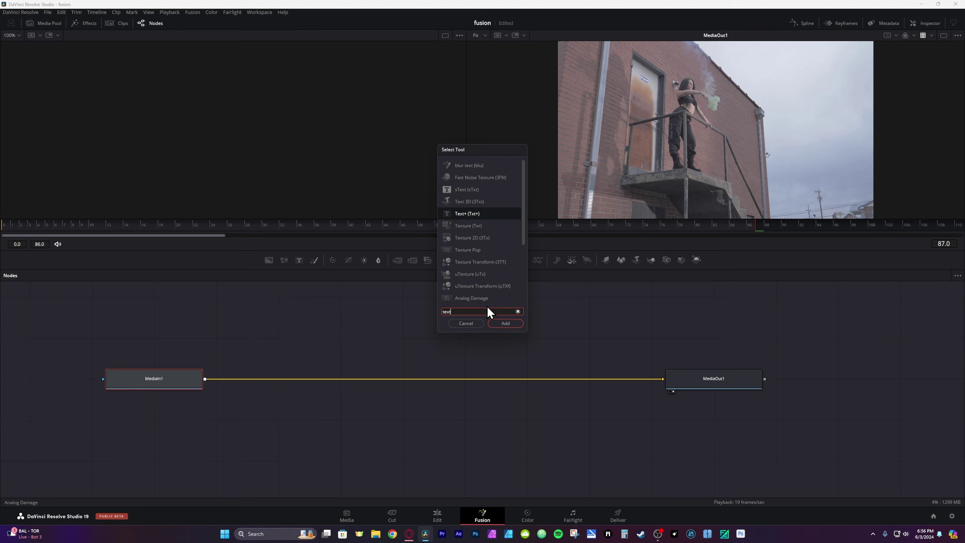
left_click(505, 325)
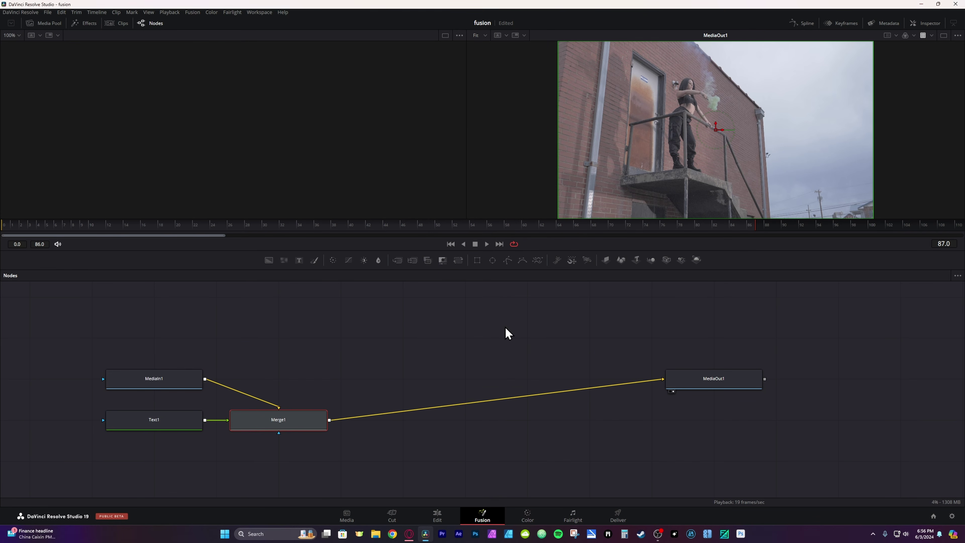
Rearrange the nodes so that Merge1 lines up between MediaIn1 and MediaOut1, with Text1 directly above it
left_click(167, 384)
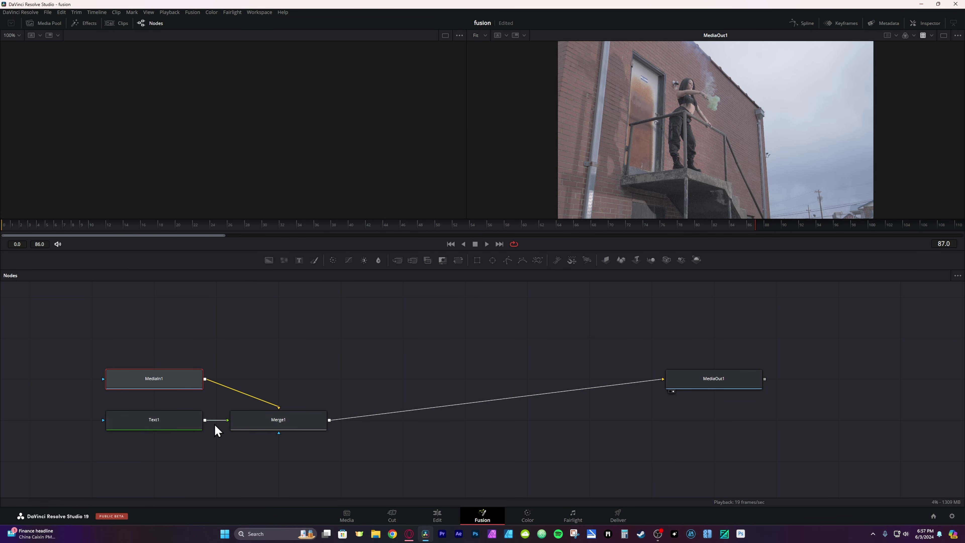
left_click_drag(287, 427, 286, 386)
left_click_drag(172, 421, 283, 329)
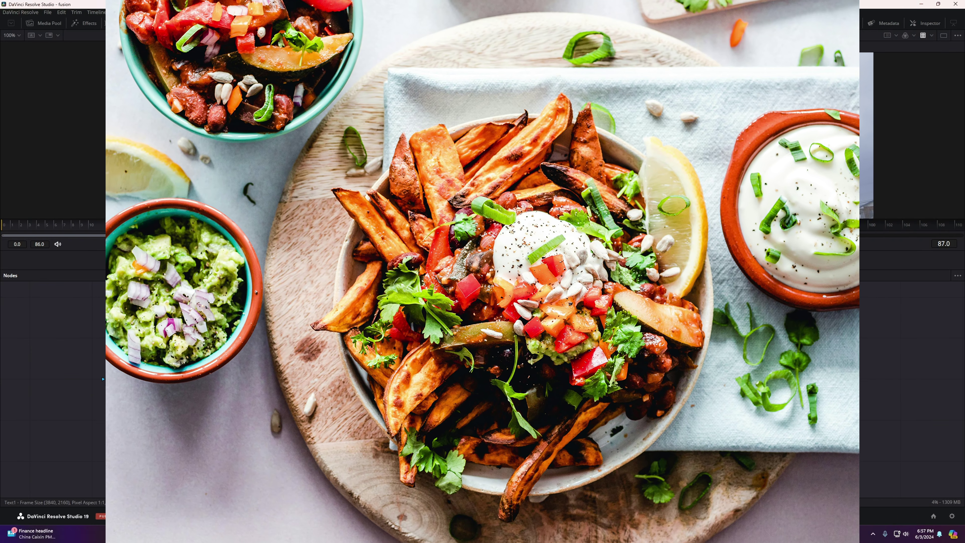
left_click(376, 339)
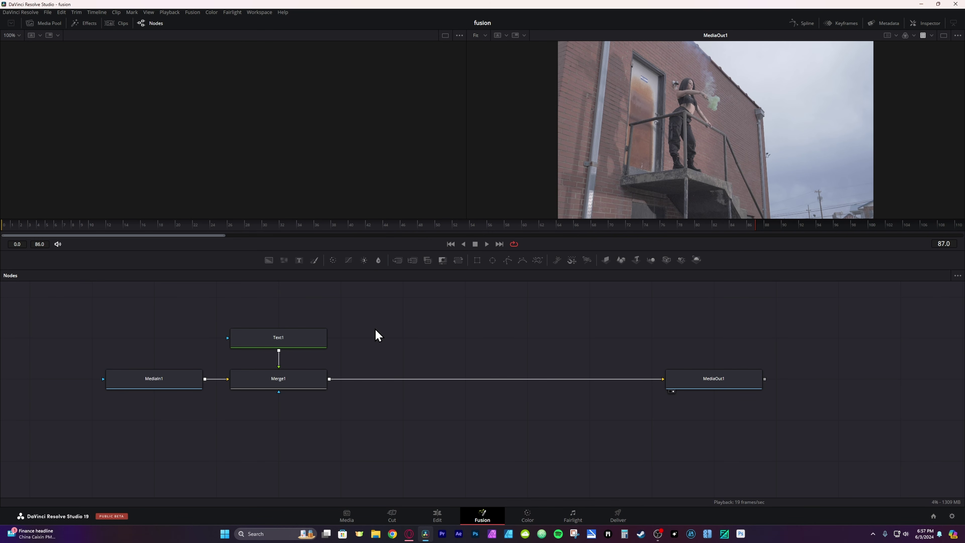
Move MediaIn1 farther away from Merge1 and display it in the empty first viewer
left_click(296, 383)
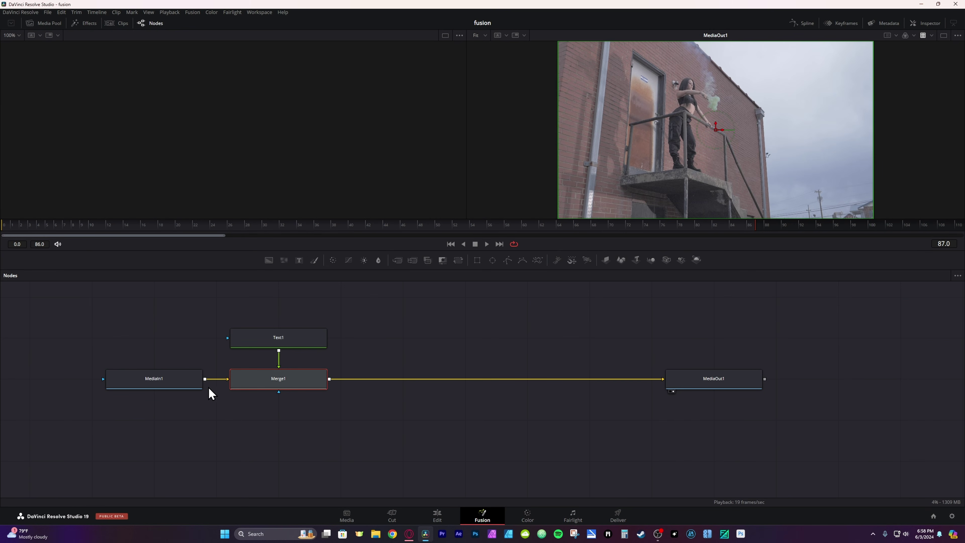
left_click_drag(161, 380, 85, 384)
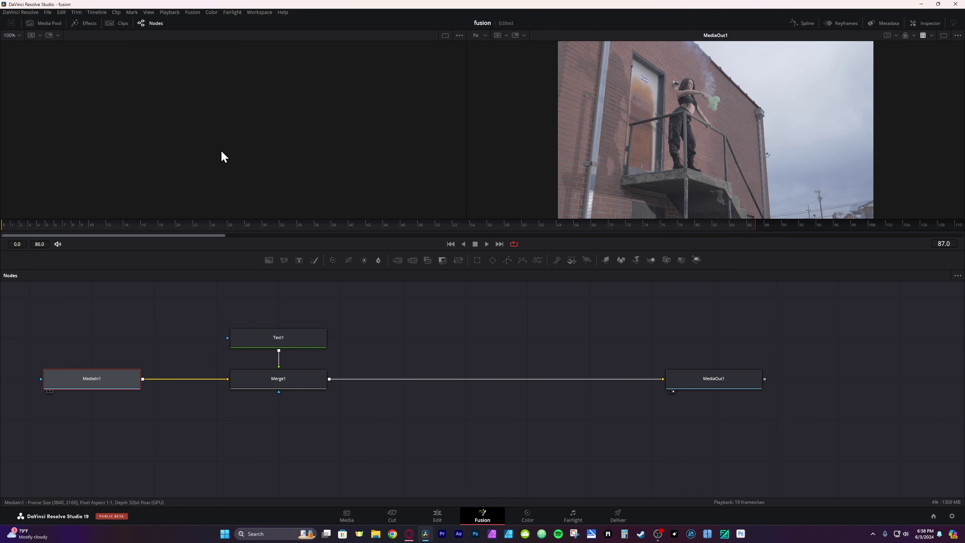
key("1")
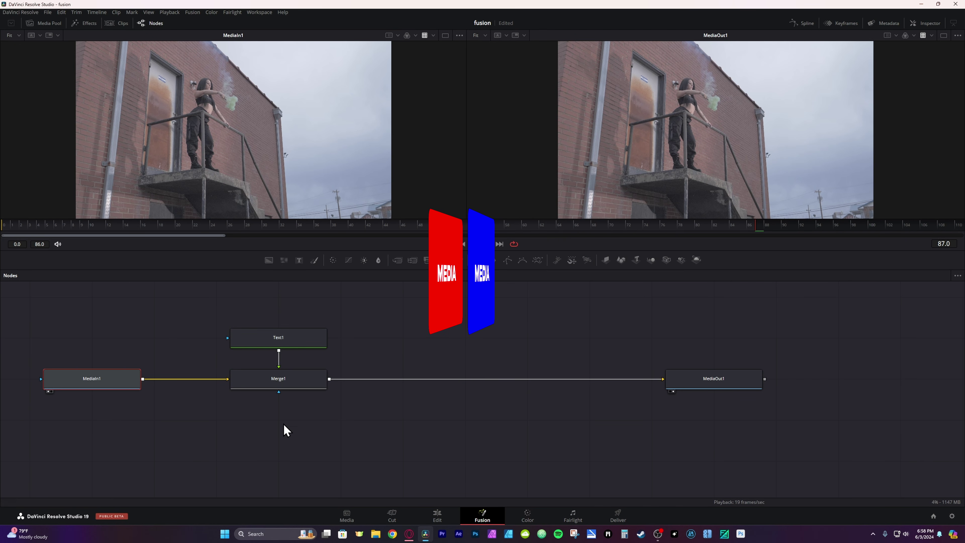
Show the inspector for Text1 and enter "like and sub" as its text
left_click(280, 340)
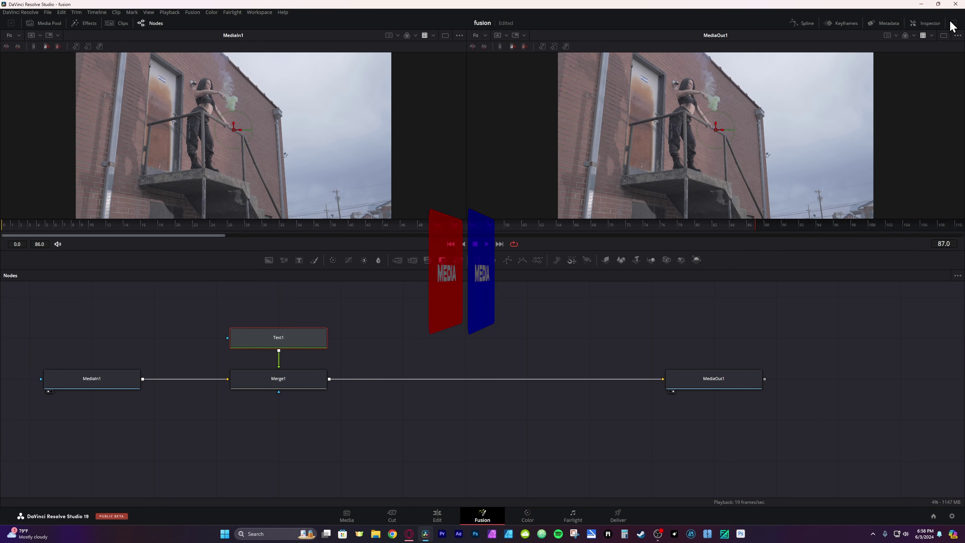
left_click(931, 23)
left_click(860, 137)
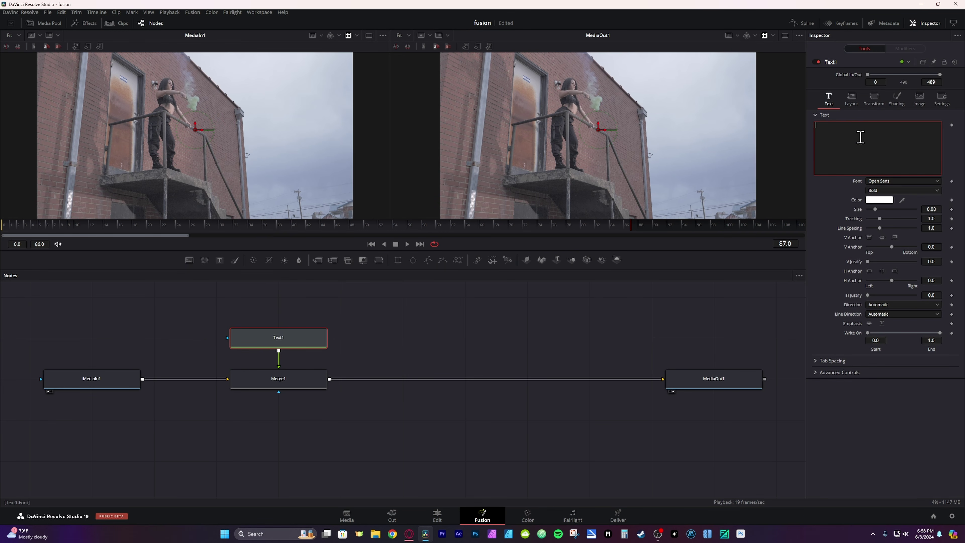
type("like and sub")
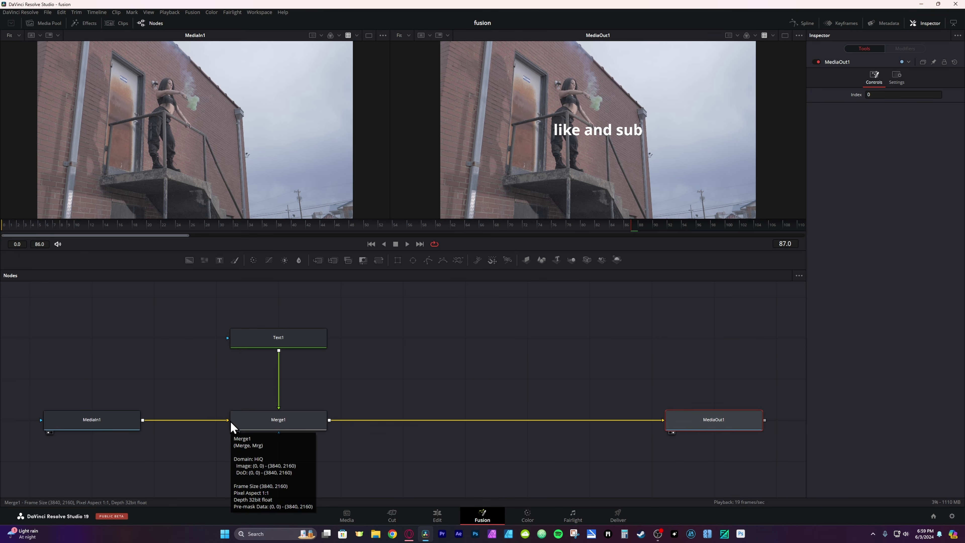
Inspect the MediaIn1 and Text1 nodes, and swap Merge1's foreground and background inputs
left_click_drag(119, 425, 107, 408)
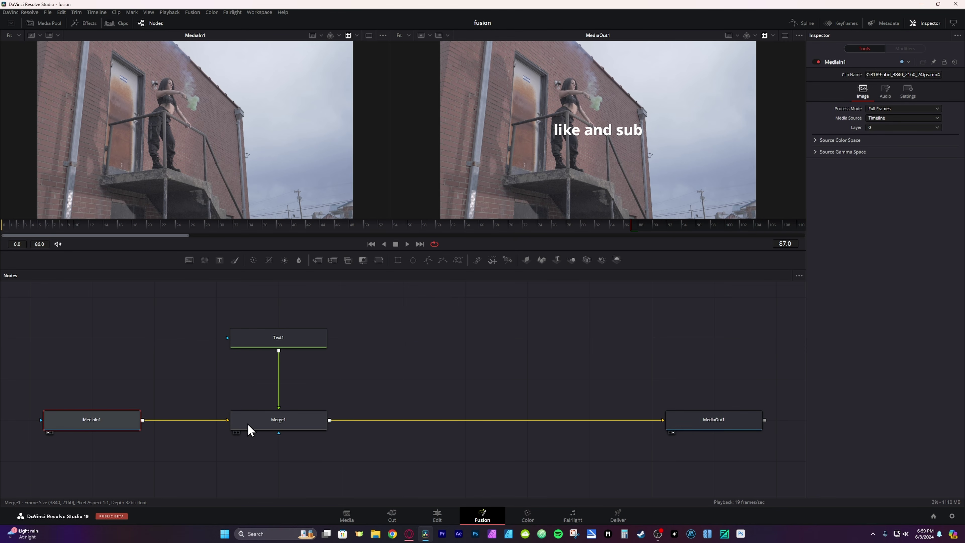
left_click(286, 340)
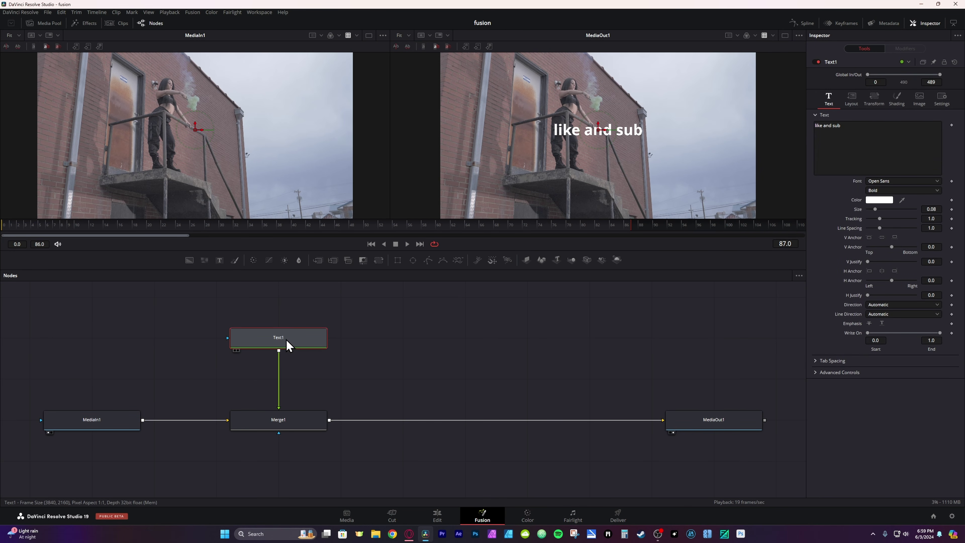
right_click(269, 427)
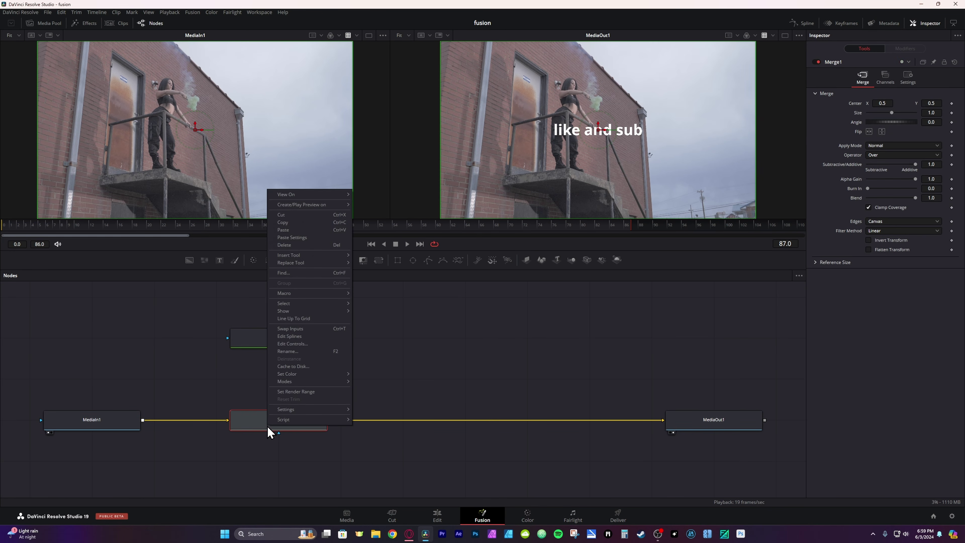
left_click(313, 329)
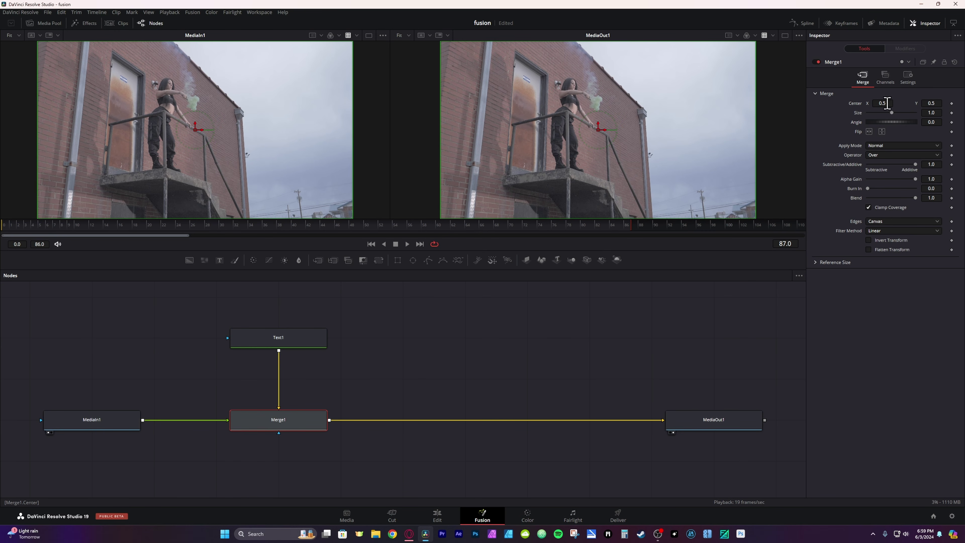
Shift Merge1's Center X to about -0.452, and reset it to its default
left_click_drag(889, 103, 632, 143)
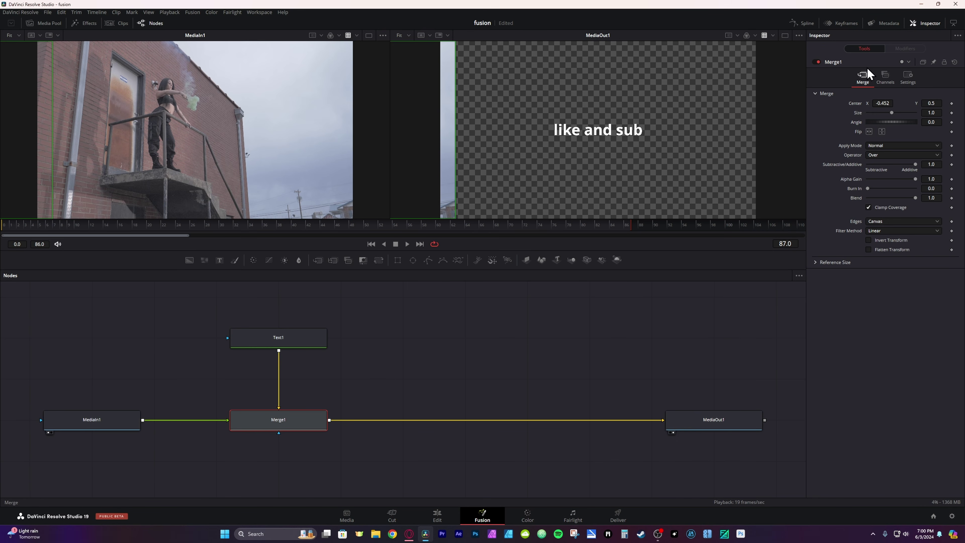
double_click(852, 102)
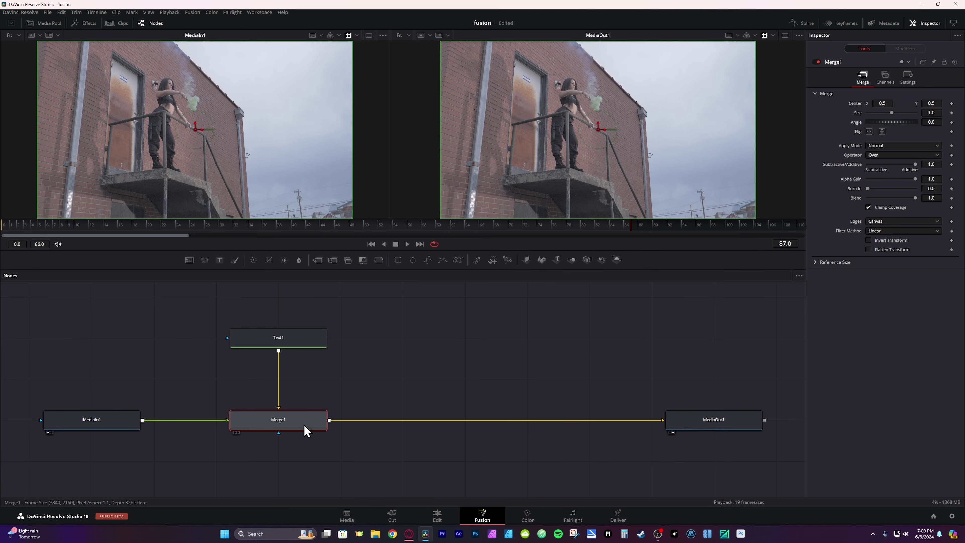
Swap Merge1's inputs back so the text lies over the footage, and deselect the node
mouse_move(304, 424)
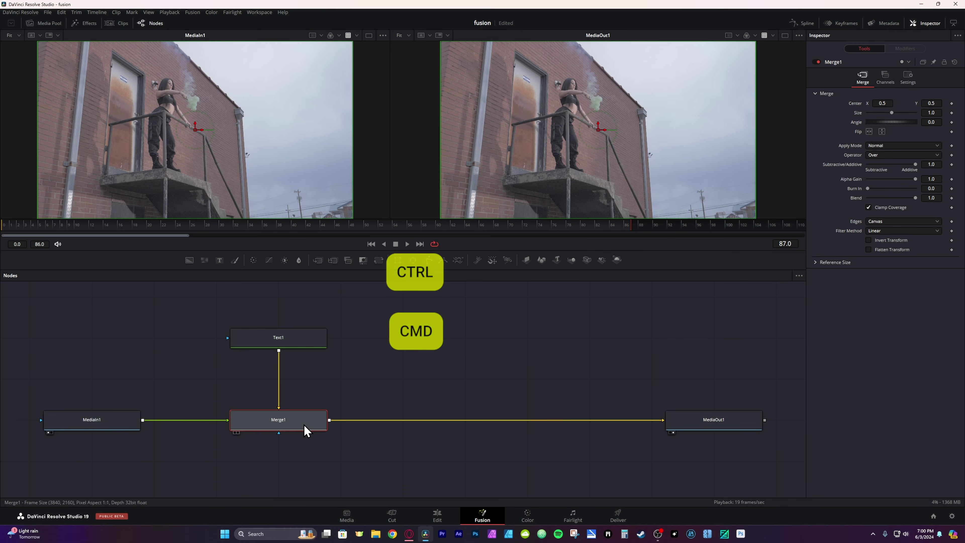
key("ctrl+t")
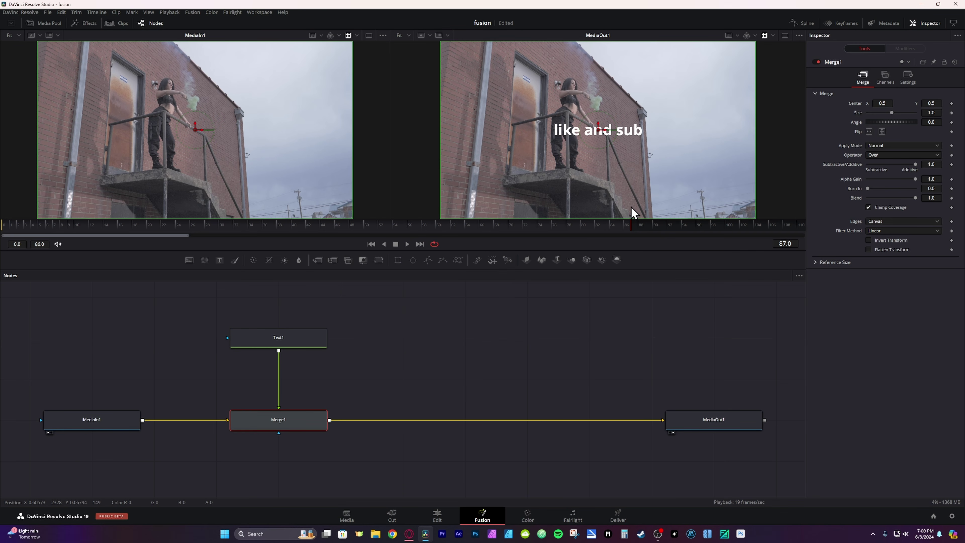
left_click(262, 292)
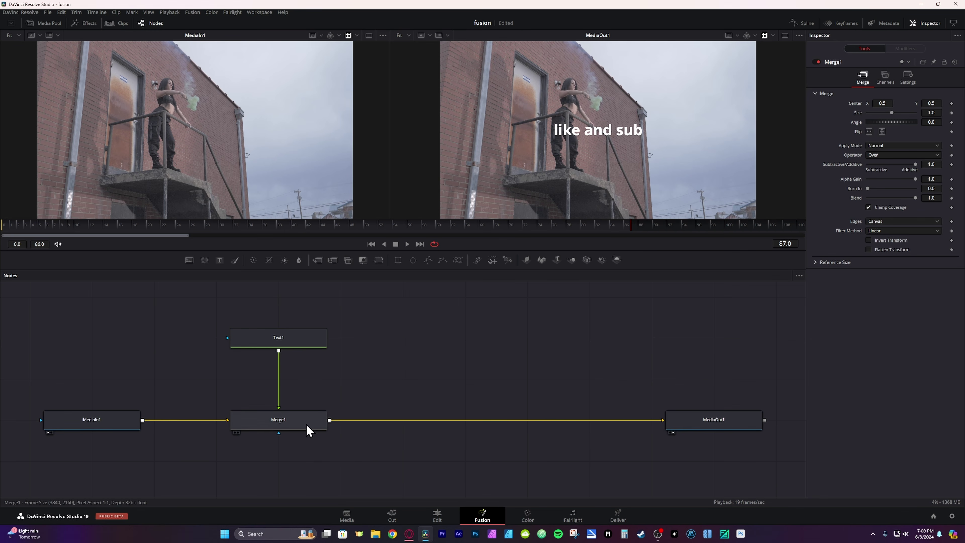
Undo the edits back to MediaIn1 feeding directly into MediaOut1, without the Text1 and Merge1 nodes
key("ctrl+z")
key("ctrl+z")
key("ctrl+z")
key("ctrl+z")
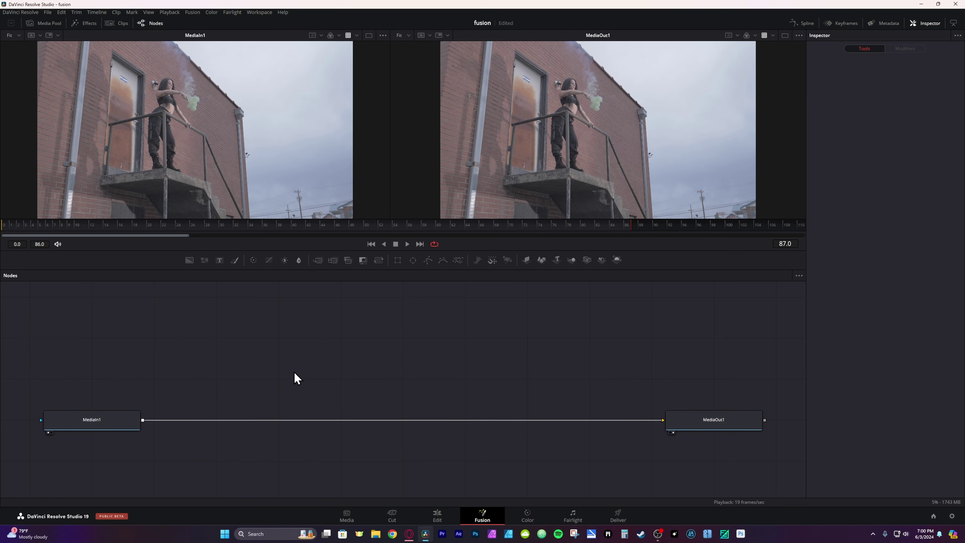
Add a Background node merged over MediaIn1, align the merge with MediaIn1, and place the background directly above it
left_click_drag(189, 260, 233, 417)
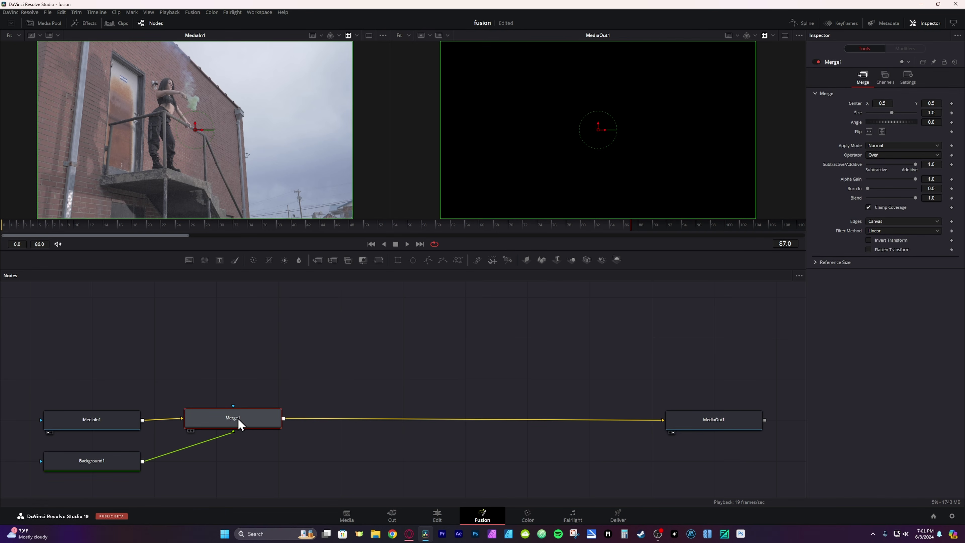
left_click_drag(124, 464, 248, 341)
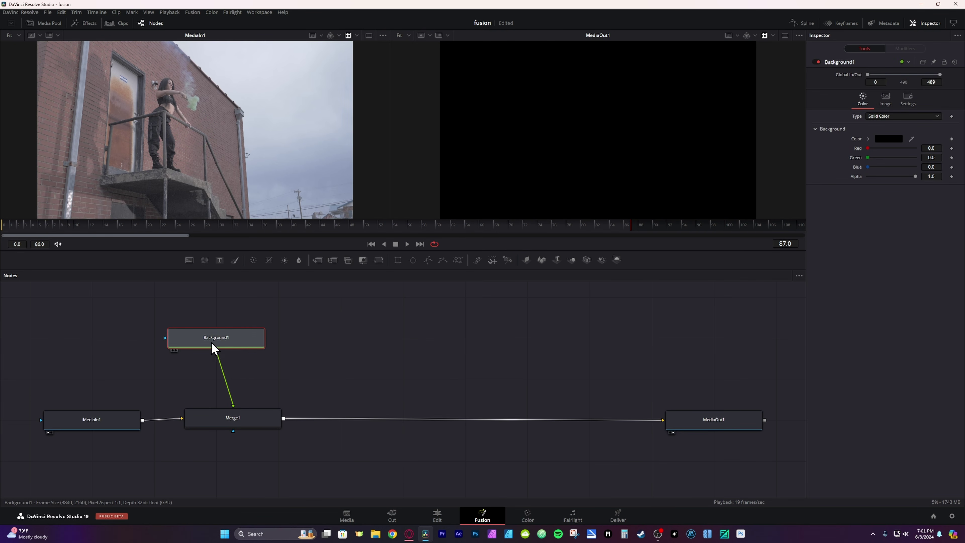
left_click_drag(239, 425, 223, 427)
left_click(243, 339)
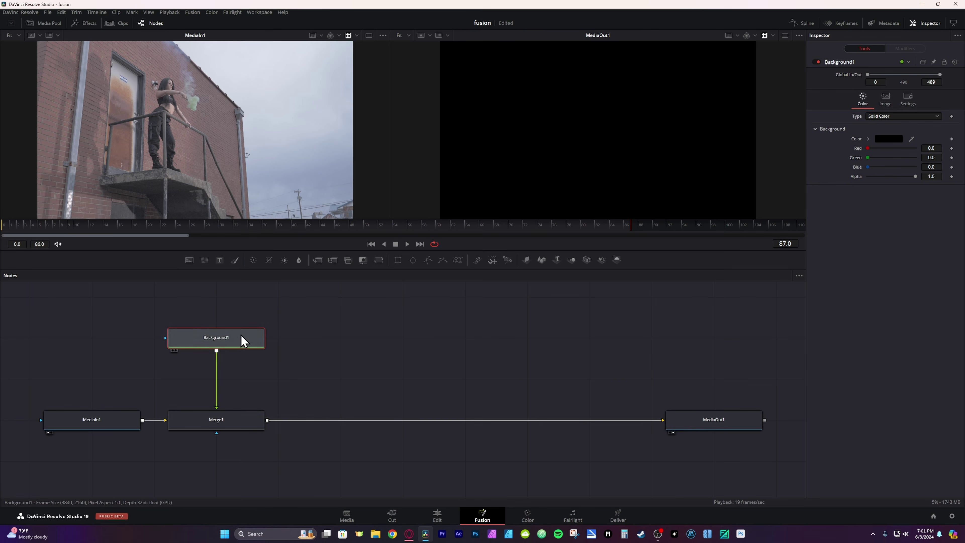
Add a Blur node after Merge1, pull it out of the main flow, and reconnect Merge1's output to its input
left_click(300, 306)
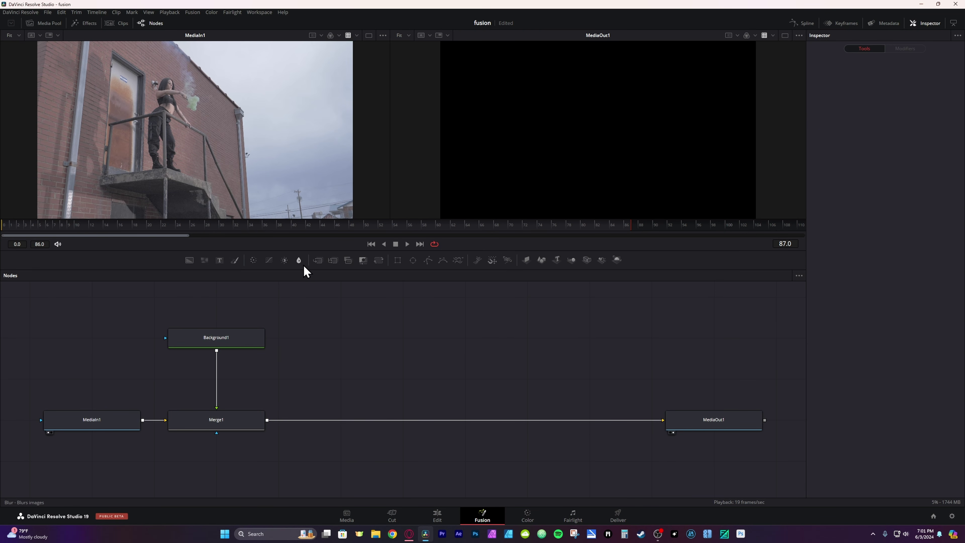
left_click_drag(300, 261, 342, 419)
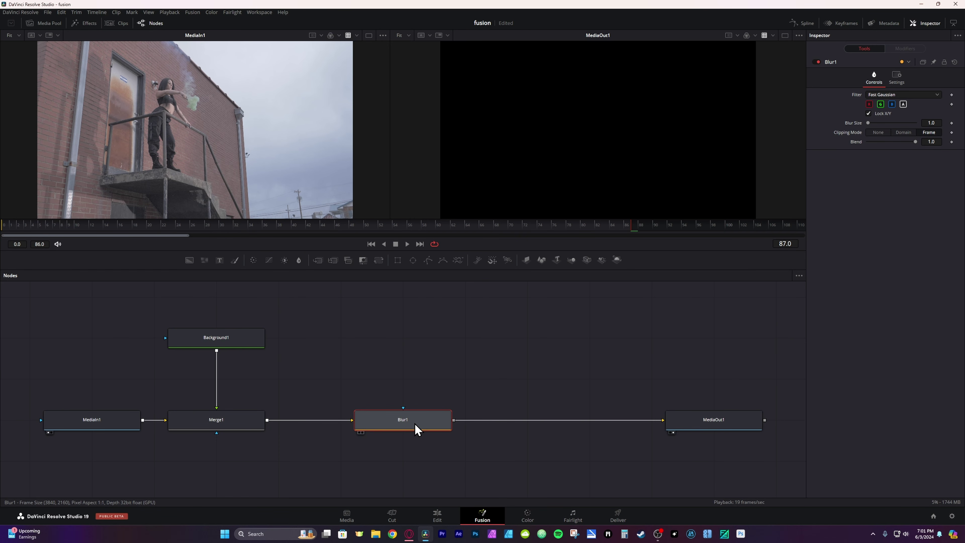
left_click_drag(416, 426, 415, 385)
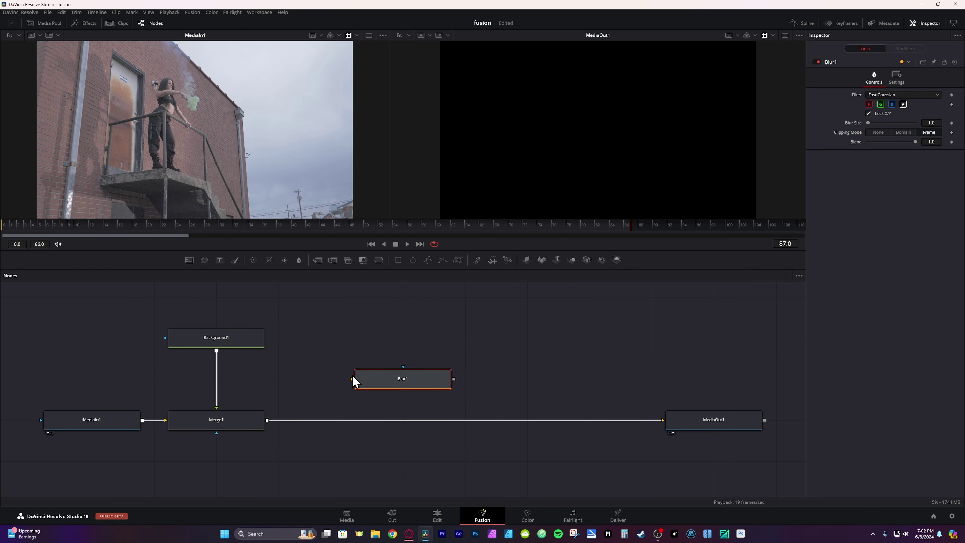
left_click_drag(267, 421, 291, 410)
left_click_drag(336, 384, 352, 380)
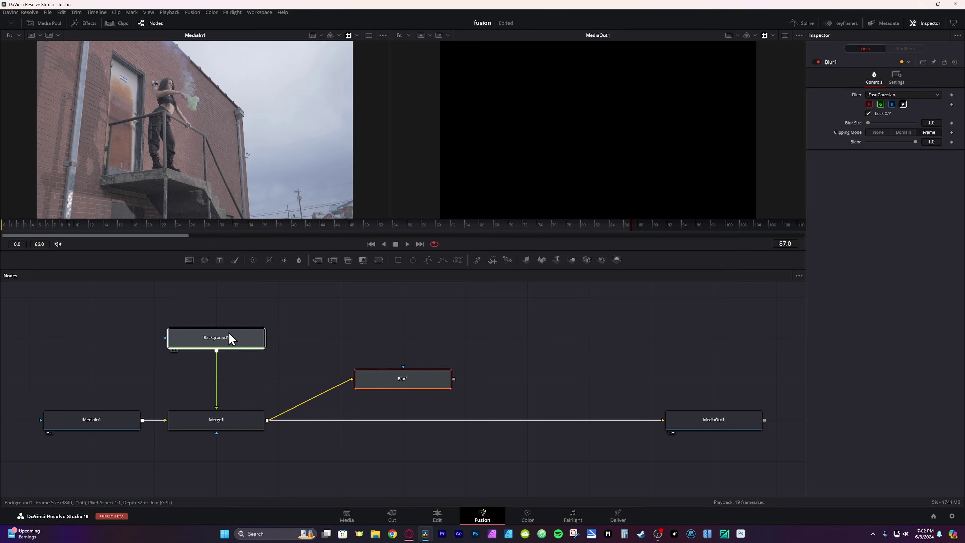
Add an unconnected Text+ node above the flow, and remove the Text1 and Blur1 nodes
left_click(227, 339)
left_click_drag(223, 265, 327, 315)
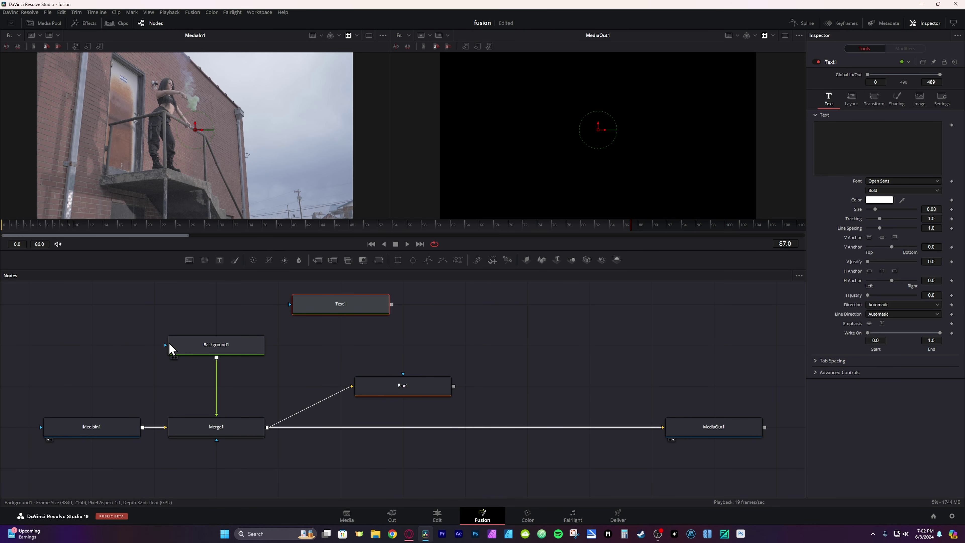
key("Delete")
Add an Ellipse mask to Background1 and invert it
left_click(209, 348)
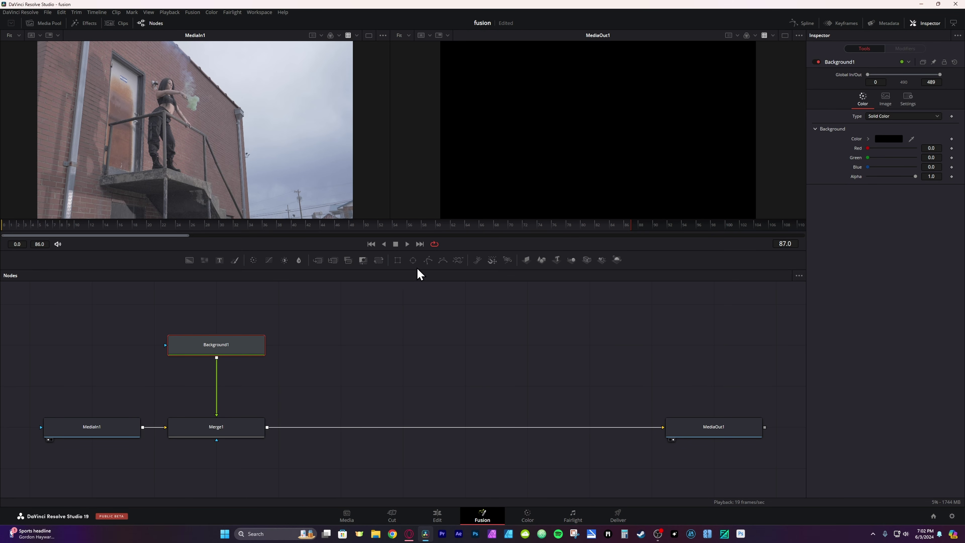
left_click(413, 261)
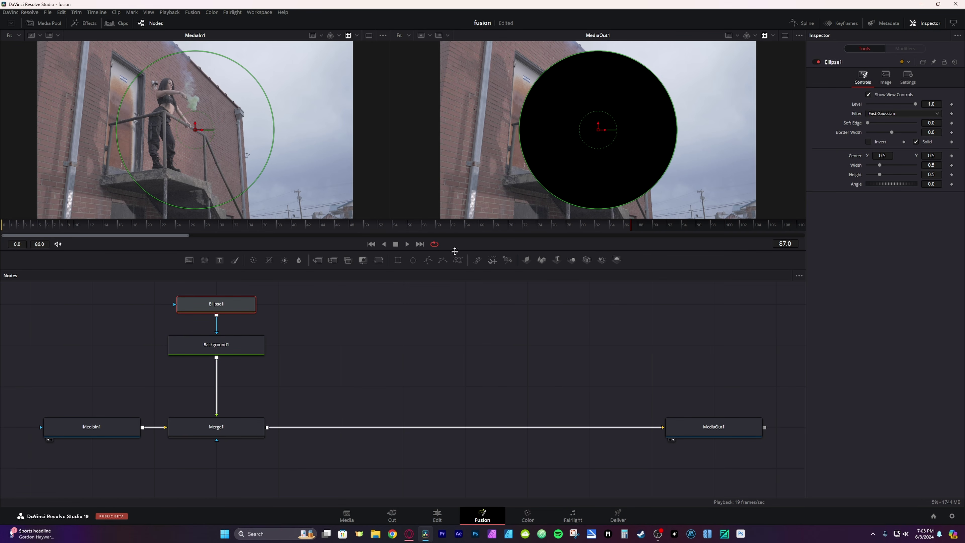
left_click(868, 142)
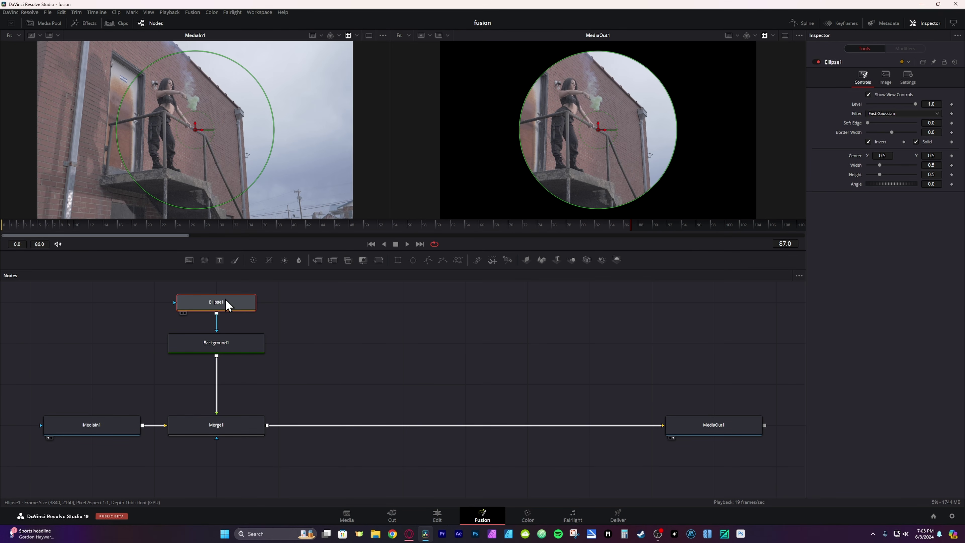
Reconnect the Ellipse1 mask from Background1 to Merge1's mask input, and move Background1 farther above the merge
left_click_drag(212, 315, 216, 439)
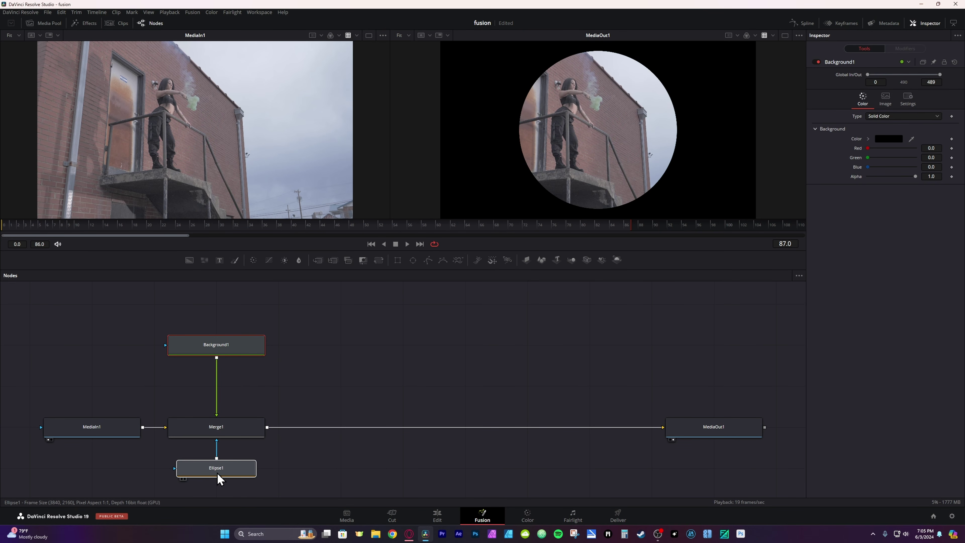
left_click(218, 473)
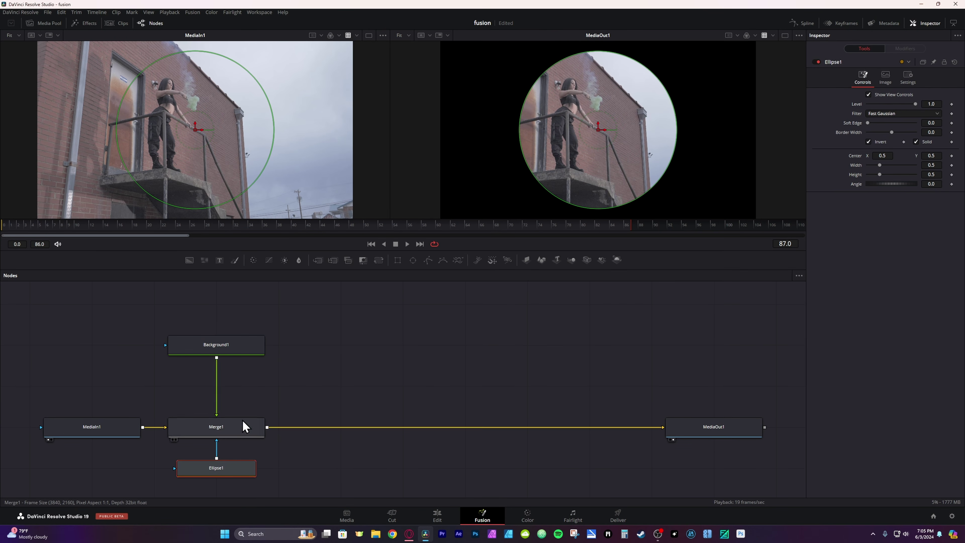
left_click_drag(231, 336, 225, 296)
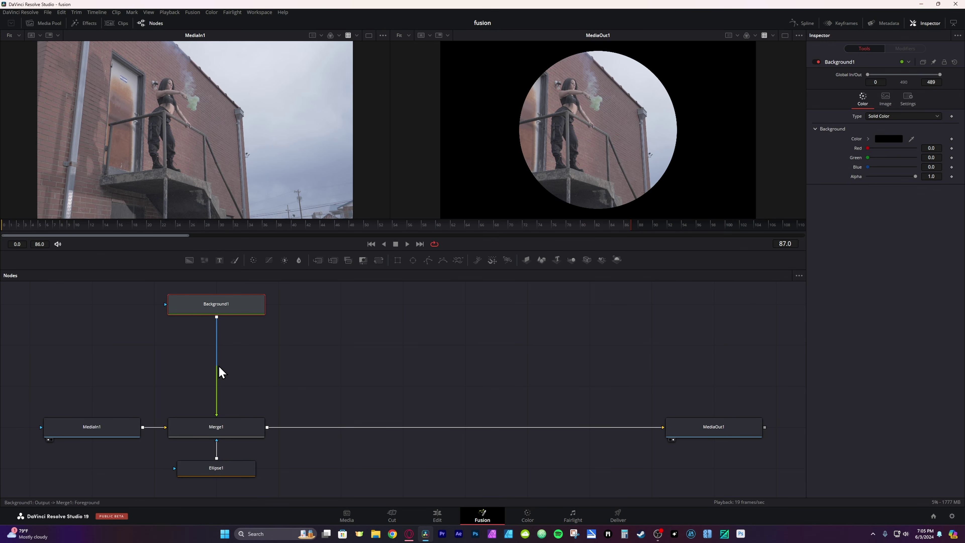
left_click(228, 470)
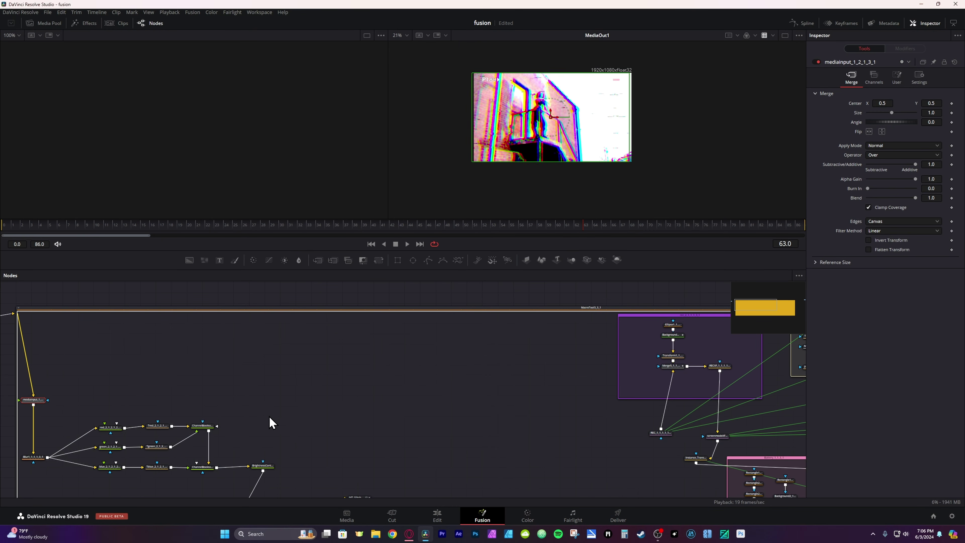
Examine the large glitch composition's overall node flow, including its branches and color-coded node groups
scroll(270, 411, "down", 3)
scroll(403, 442, "right", 5)
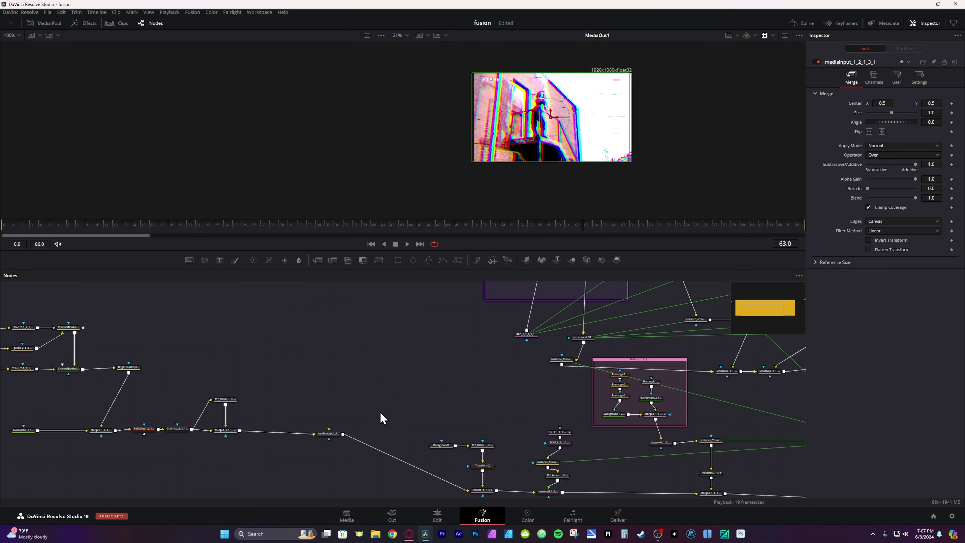
scroll(489, 391, "right", 14)
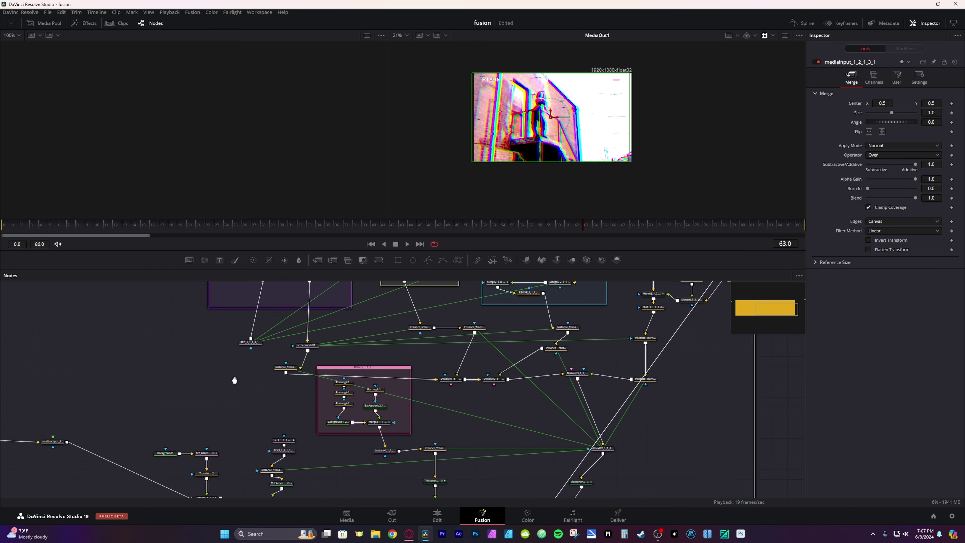
scroll(370, 397, "down", 6)
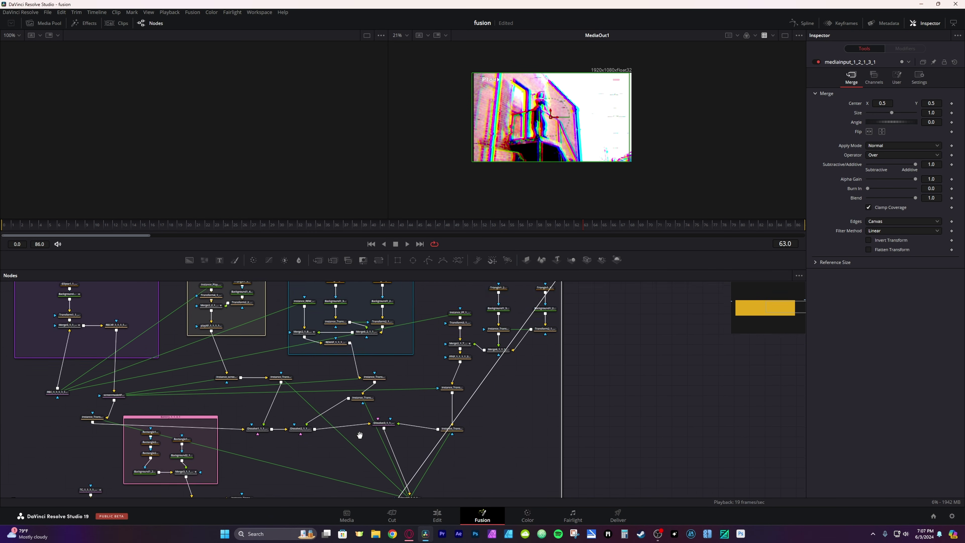
left_click_drag(452, 423, 534, 365)
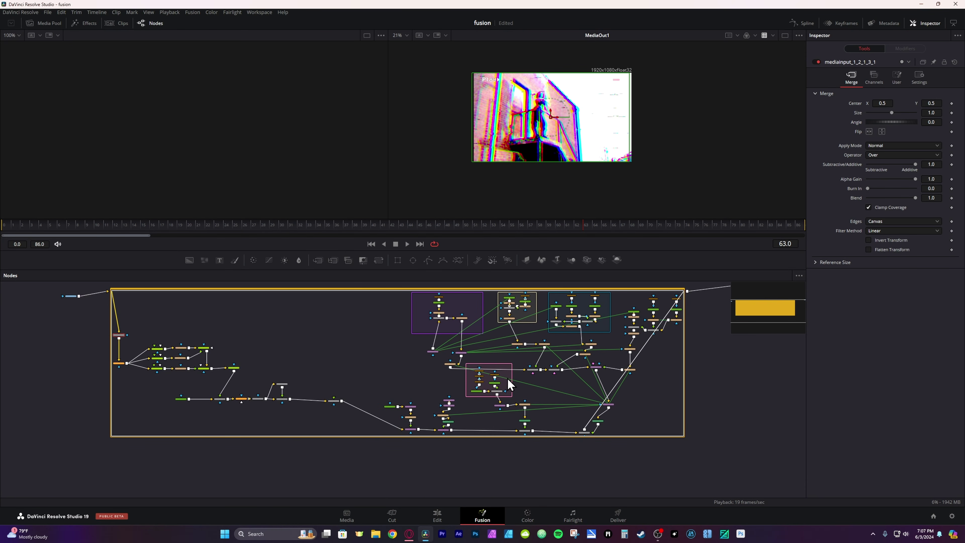
left_click_drag(470, 375, 394, 366)
left_click(381, 378)
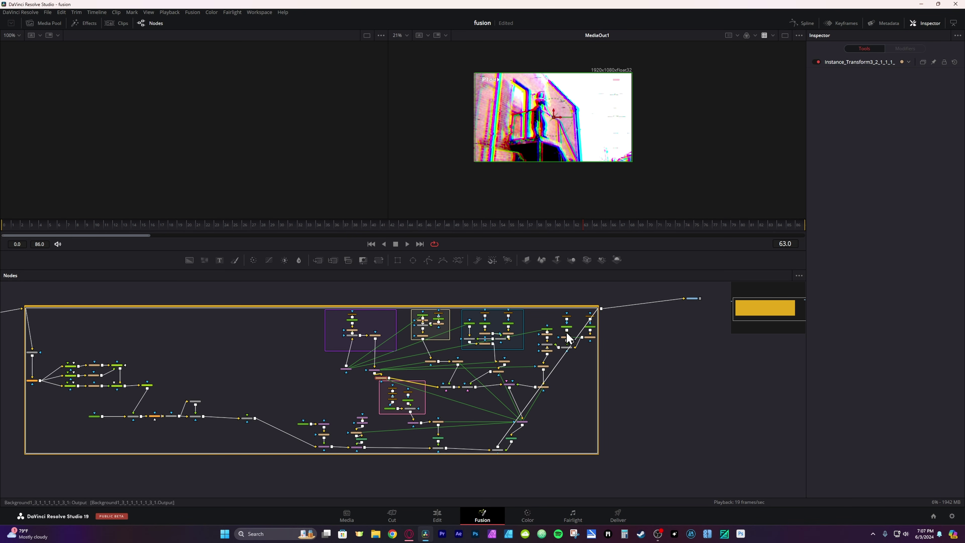
Examine up close how the Triangle, Background, Transform and Merge nodes connect at the end of the large composition
scroll(588, 319, "up", 5)
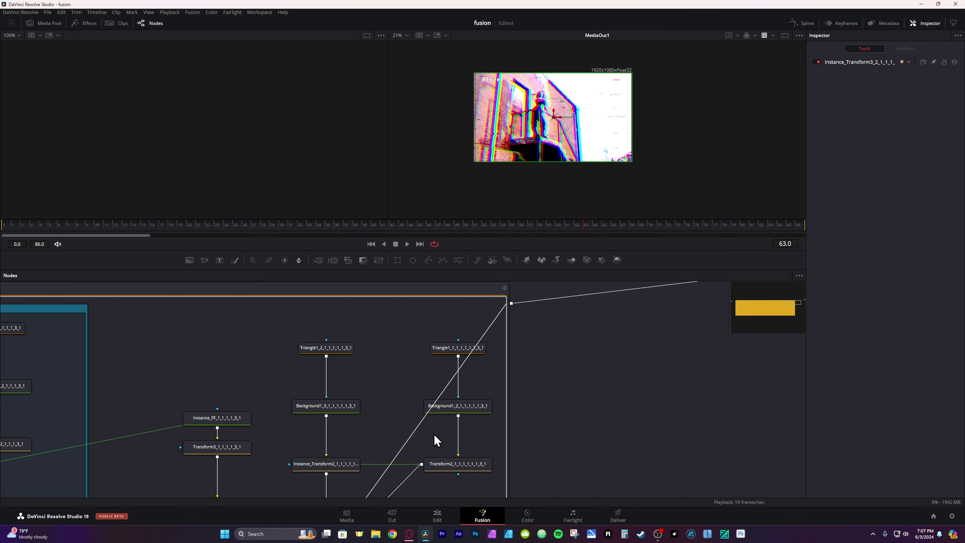
left_click_drag(459, 478, 635, 448)
scroll(471, 376, "right", 5)
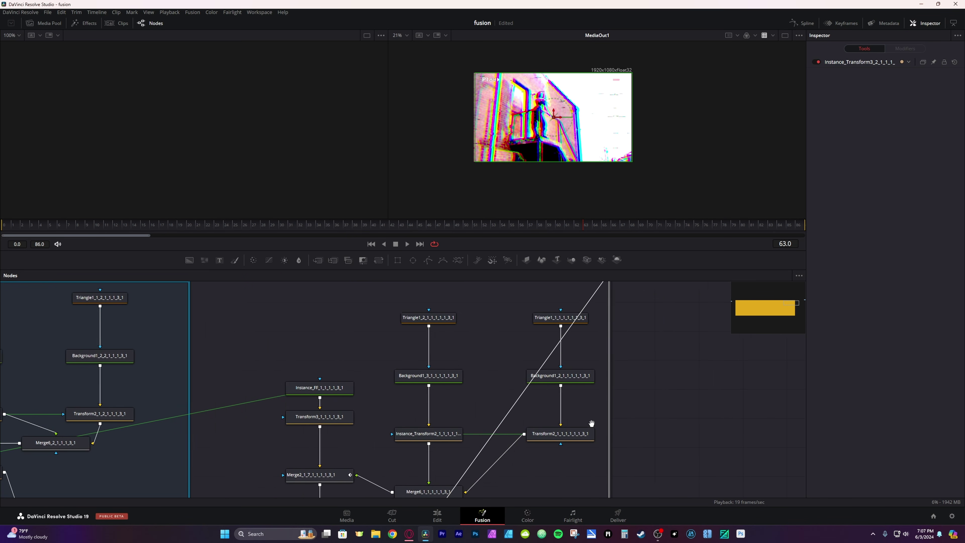
scroll(488, 317, "up", 2)
left_click_drag(473, 463, 489, 407)
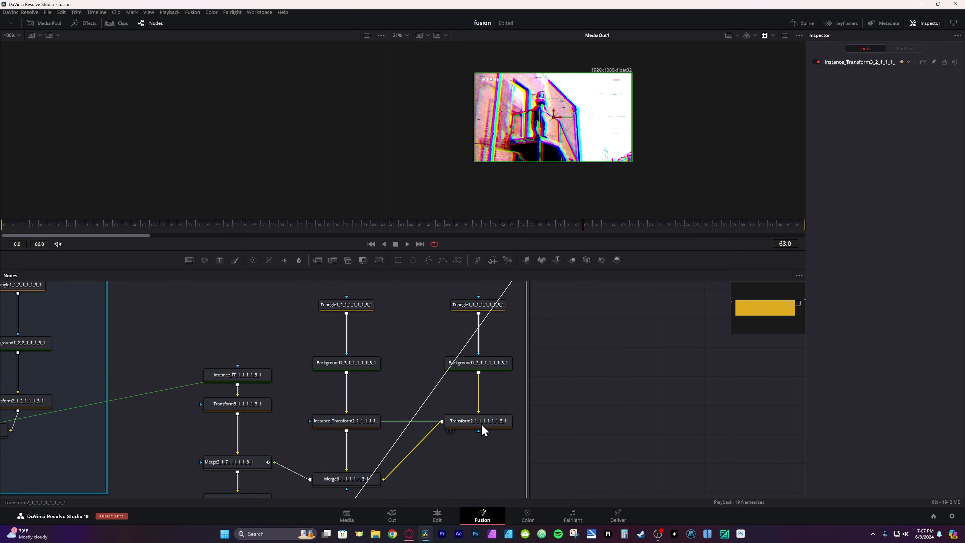
scroll(468, 425, "left", 5)
scroll(467, 424, "down", 1)
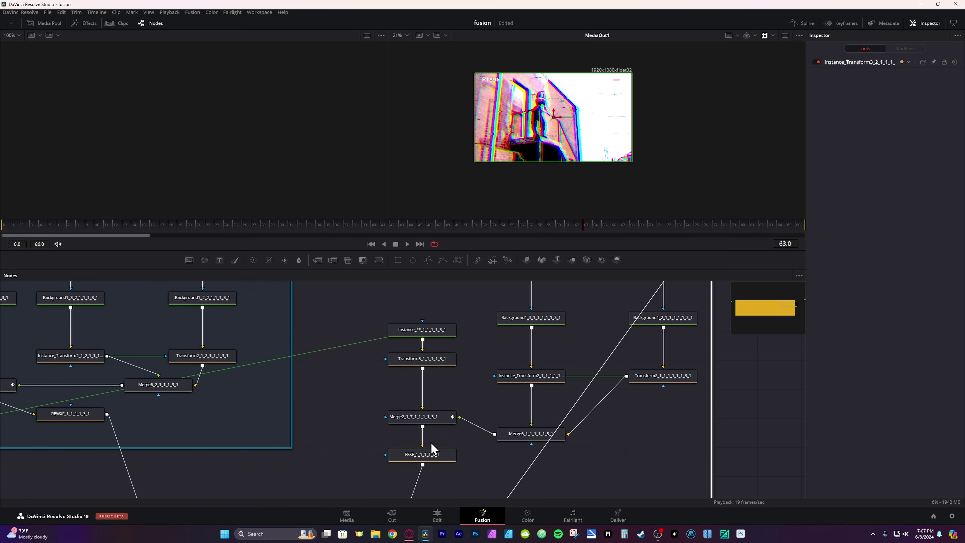
scroll(574, 384, "left", 3)
scroll(574, 384, "down", 1)
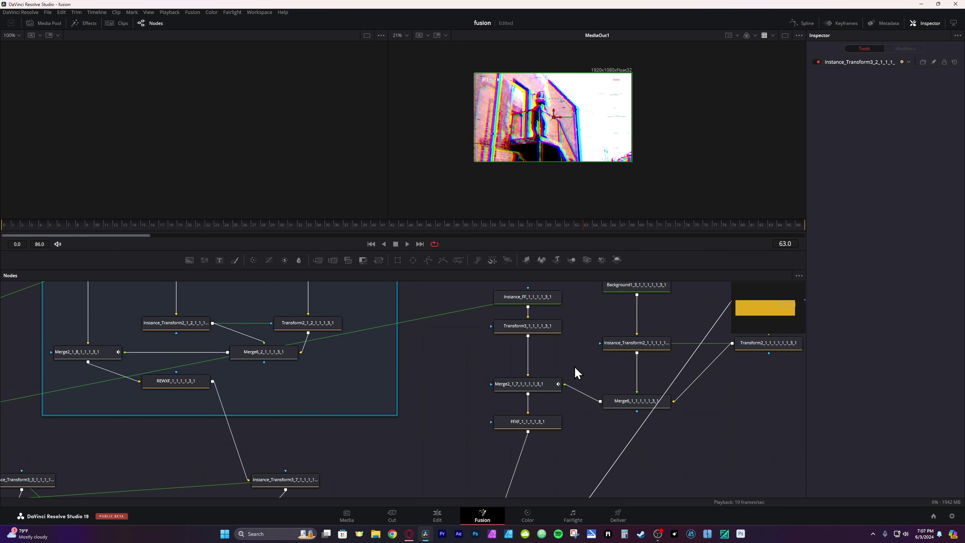
scroll(370, 386, "down", 2)
scroll(441, 367, "down", 3)
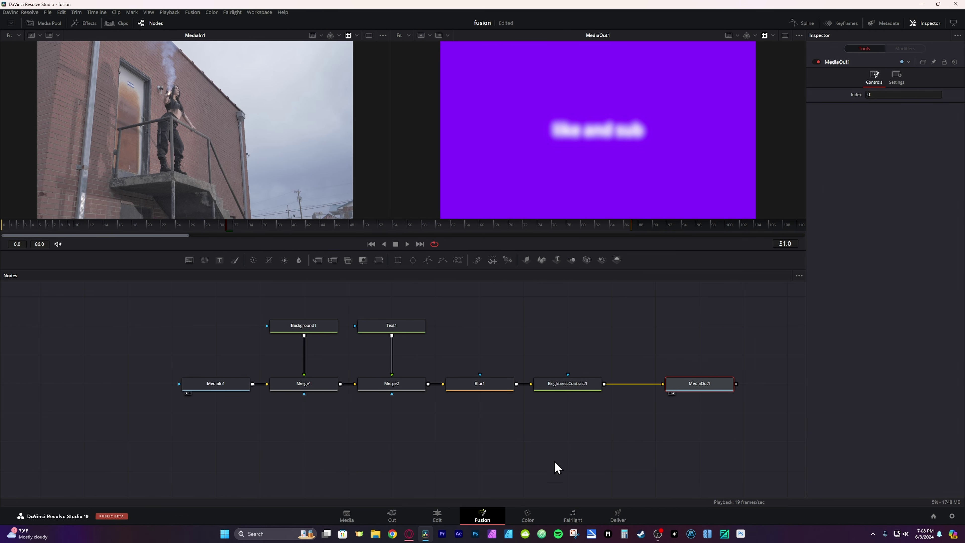
Move BrightnessContrast1 closer to MediaOut1, and set its Brightness to about 0.22, Gain to 3.86 and Lift to -0.36
left_click(577, 392)
left_click_drag(577, 392, 621, 391)
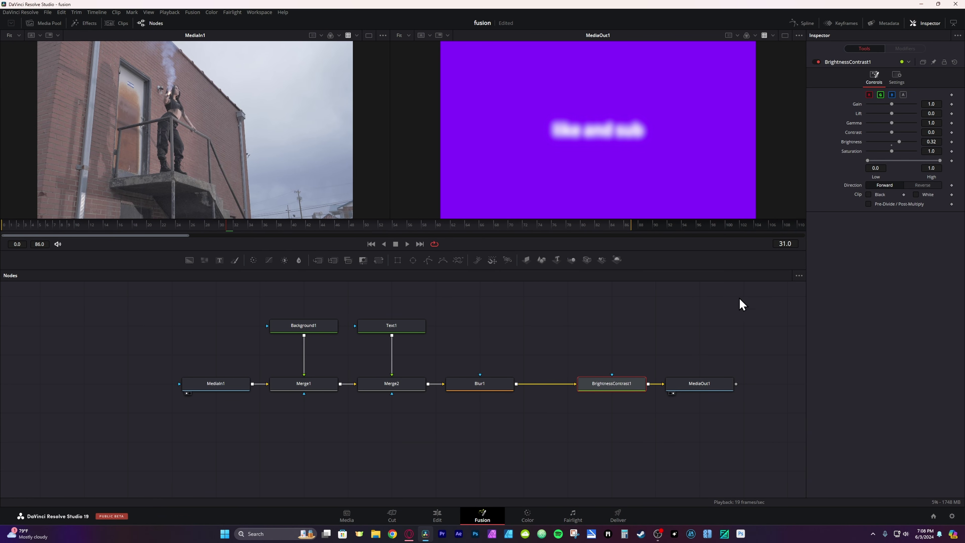
left_click_drag(895, 144, 894, 143)
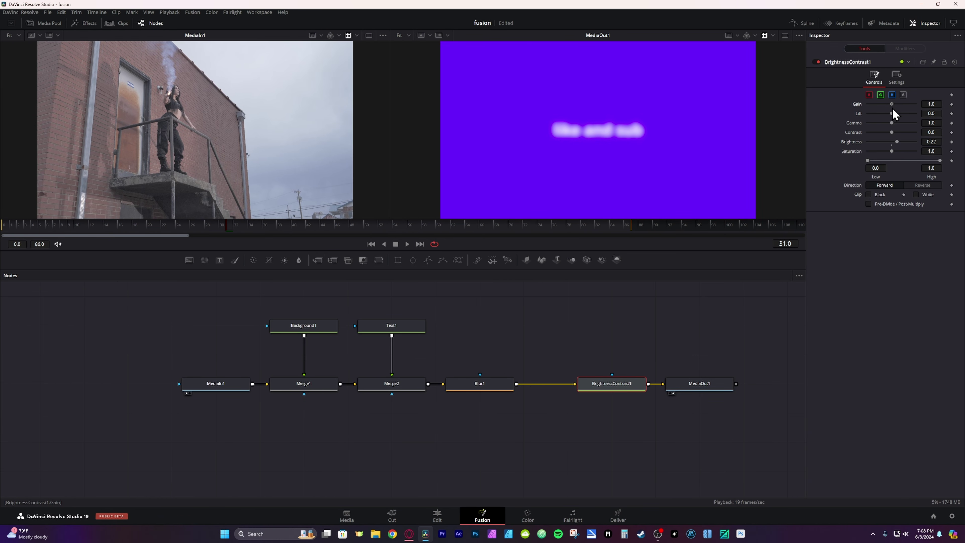
mouse_move(891, 105)
left_mouse_down()
mouse_move(910, 107)
mouse_move(884, 114)
left_mouse_up()
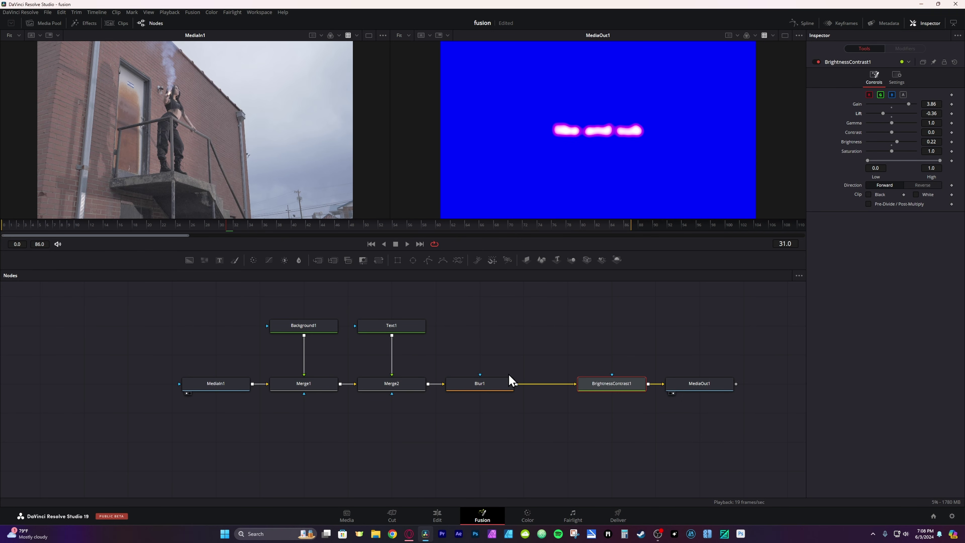
Move Blur1 closer to BrightnessContrast1, and reduce its Blur Size until the text is sharp
left_click_drag(570, 458, 114, 291)
left_click_drag(487, 384, 532, 384)
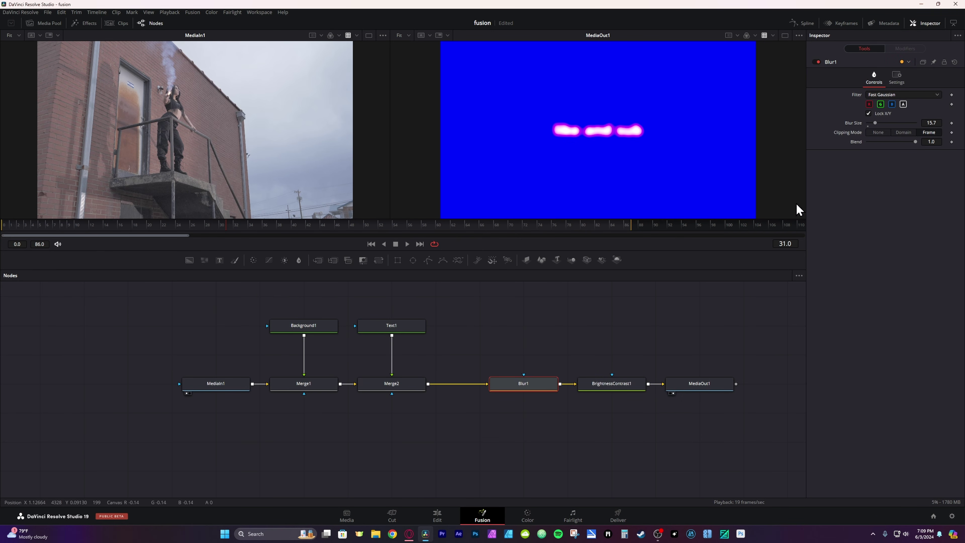
mouse_move(609, 387)
left_mouse_down()
mouse_move(611, 330)
mouse_move(609, 377)
mouse_move(601, 380)
mouse_move(642, 367)
mouse_move(629, 361)
mouse_move(610, 385)
left_mouse_up()
left_click(523, 384)
mouse_move(874, 123)
left_mouse_down()
mouse_move(899, 122)
mouse_move(867, 119)
left_mouse_up()
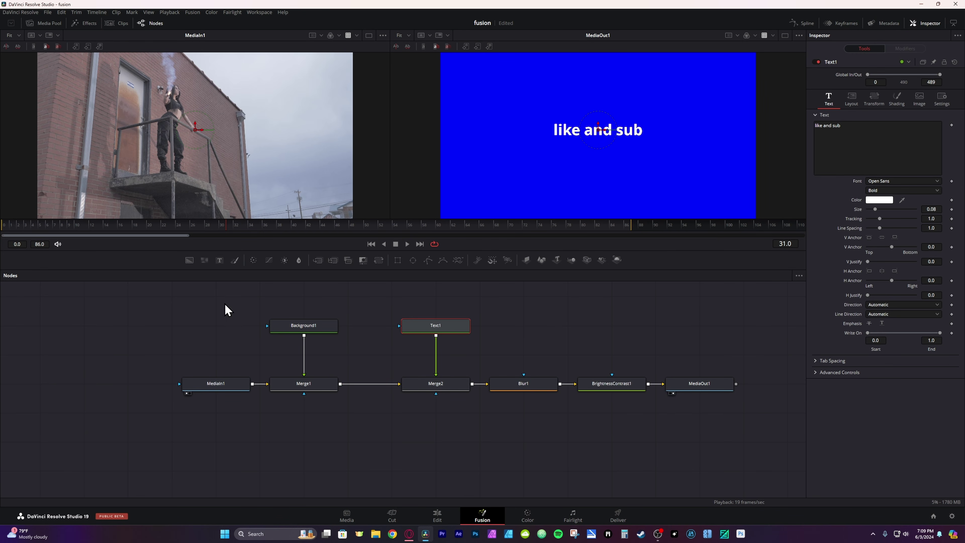
Move MediaIn1 farther away from Merge1, and shift Merge1's Center X to about -0.314
left_click(414, 385)
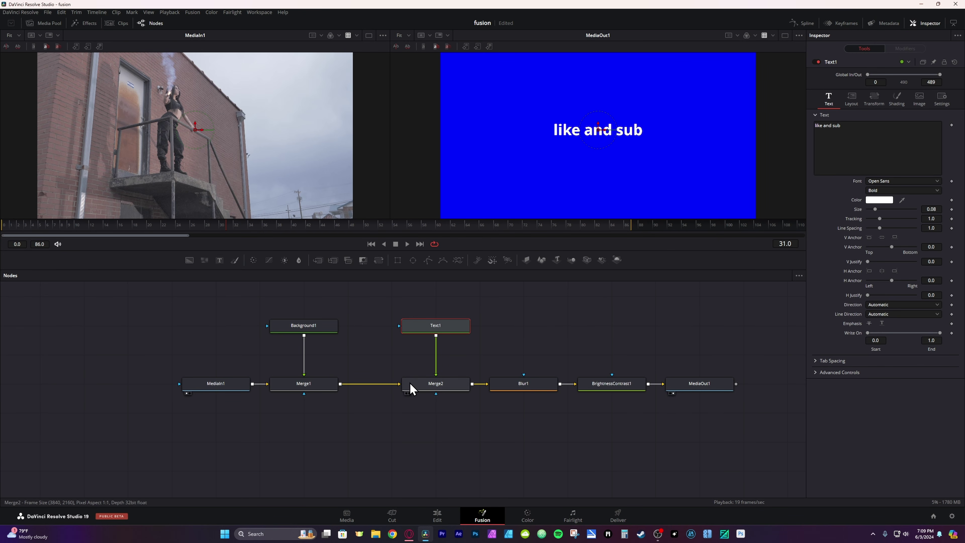
left_click(303, 331)
left_click_drag(247, 383, 168, 381)
left_click(327, 384)
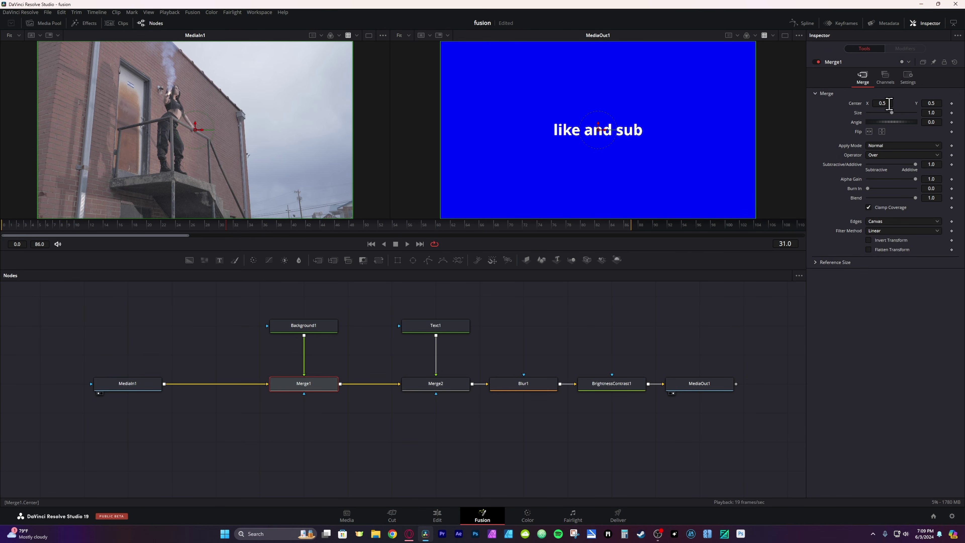
left_click_drag(890, 103, 452, 122)
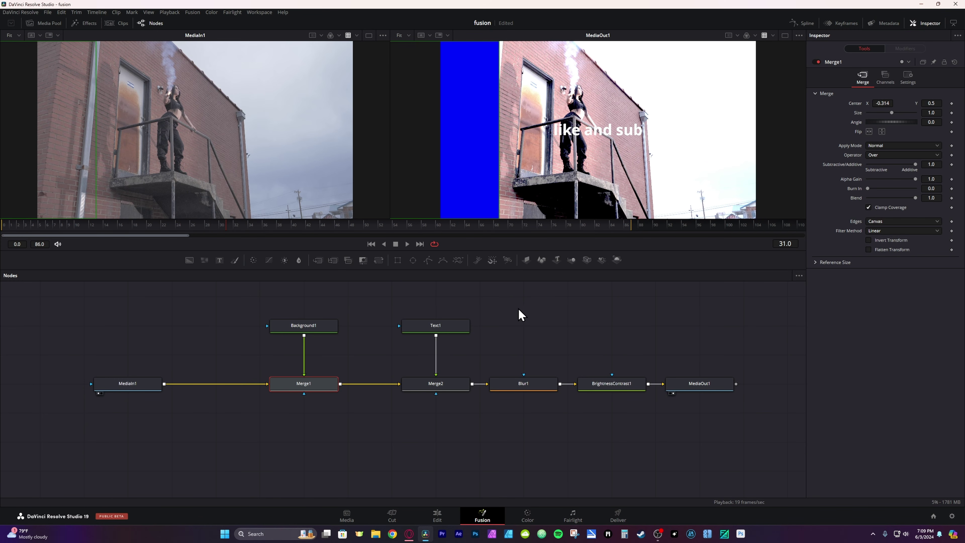
left_click(437, 381)
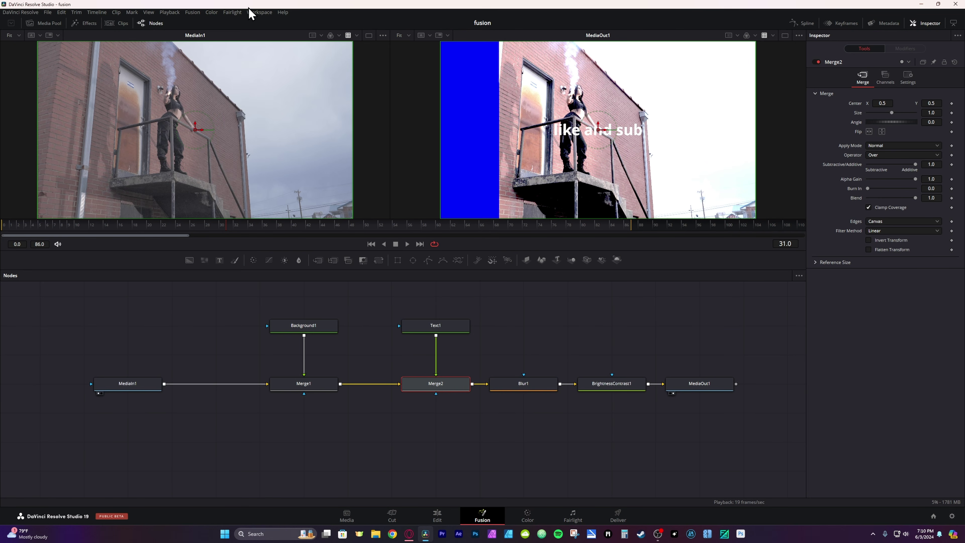
Apply the Mid Flow Vertical Fusion layout preset to the workspace
left_click(254, 13)
mouse_move(271, 131)
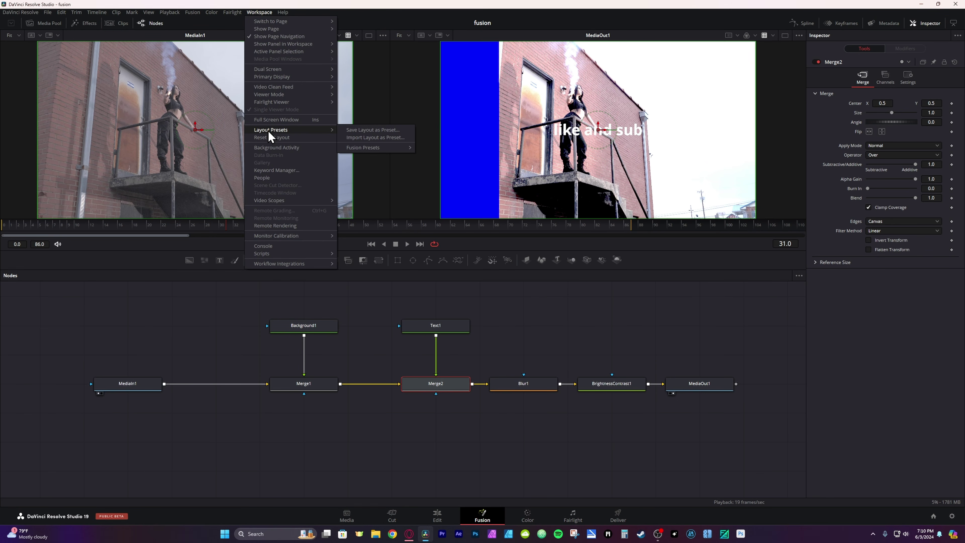
mouse_move(377, 148)
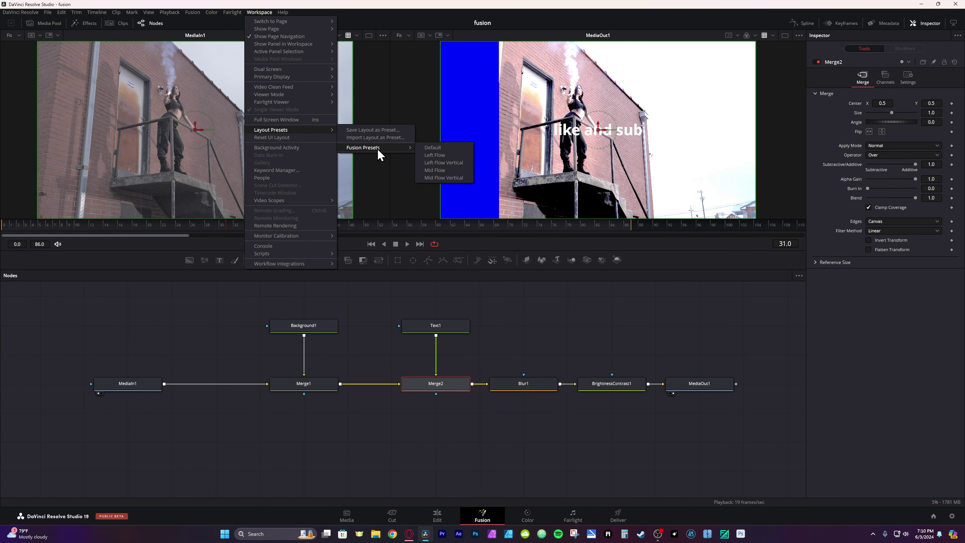
left_click(457, 177)
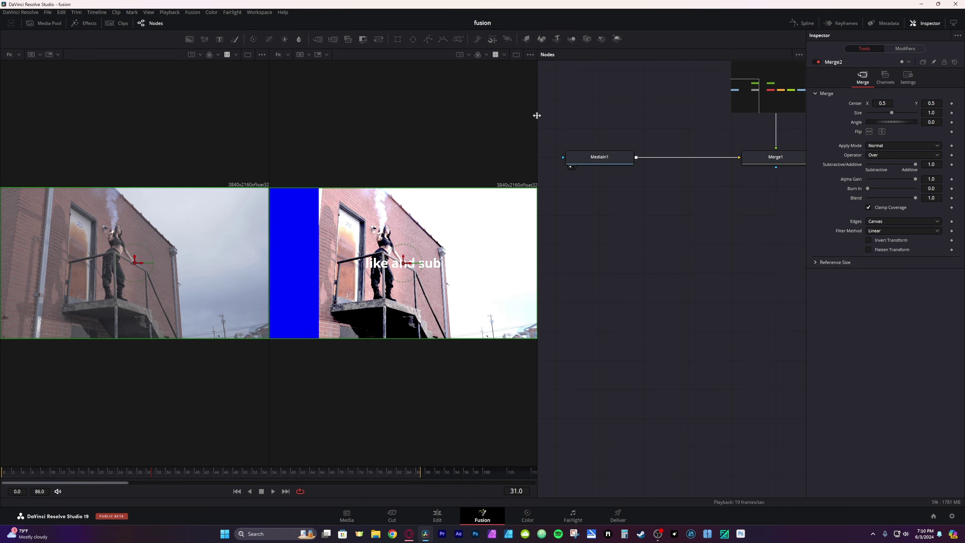
Widen the node editor and start a vertical tree with MediaIn1 lowest, Merge1 directly above it and Background1 beside Merge1
left_click_drag(536, 115, 308, 112)
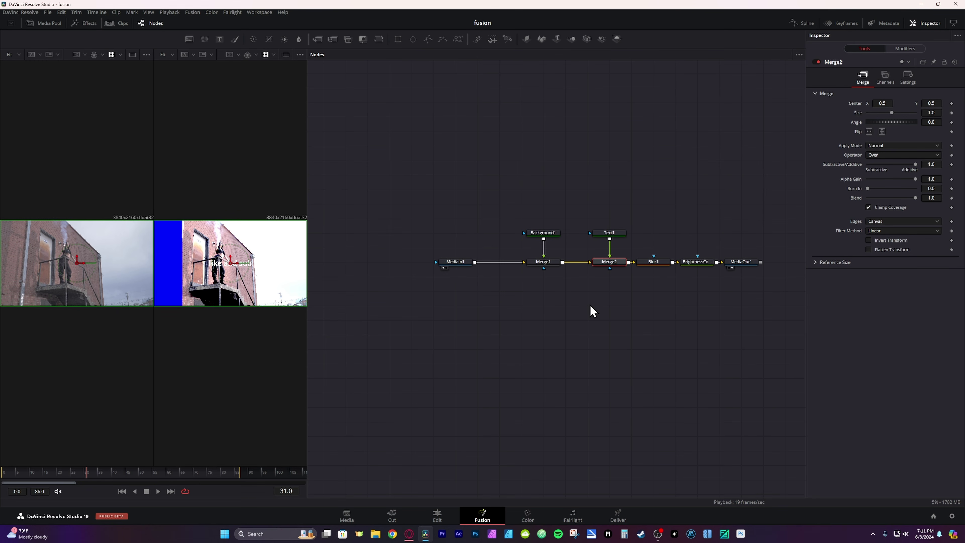
left_click_drag(464, 264, 563, 455)
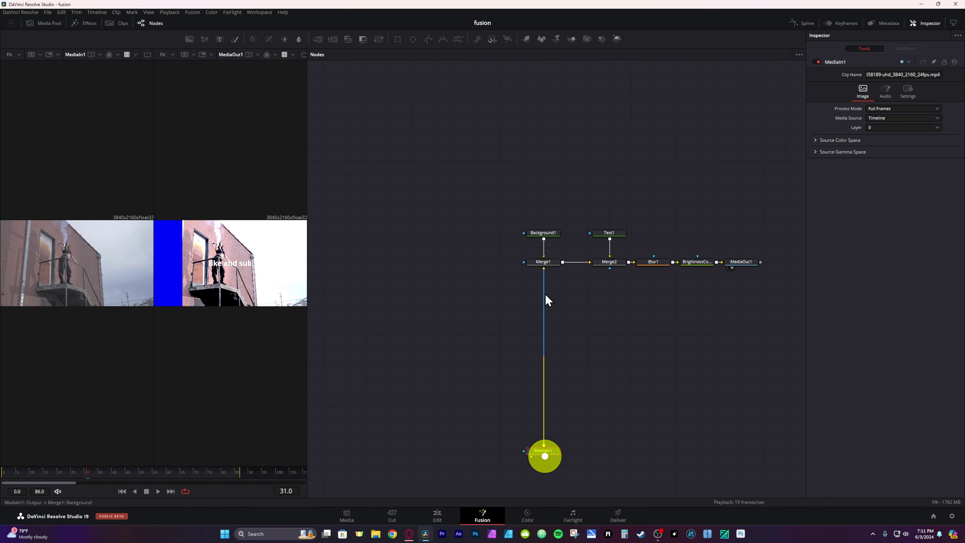
left_click_drag(544, 262, 544, 408)
left_click_drag(545, 234, 487, 414)
Reset Merge1's Center to X 0.5 and Y 0.5, and select Background1
left_click(538, 406)
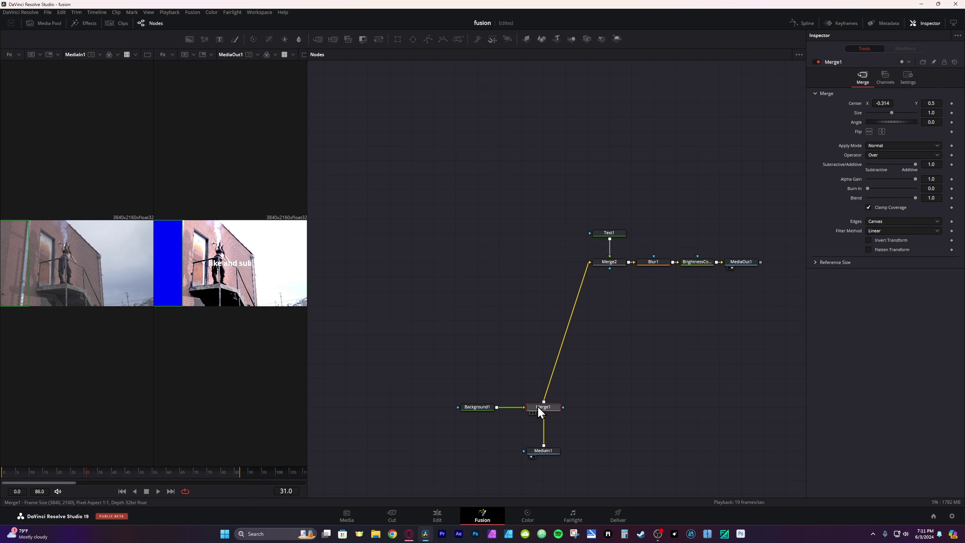
double_click(859, 103)
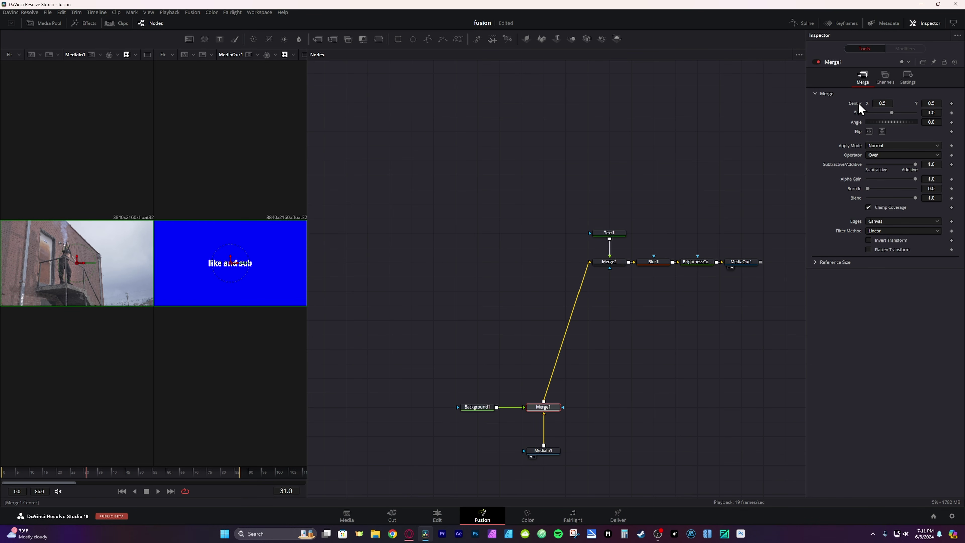
left_click(488, 406)
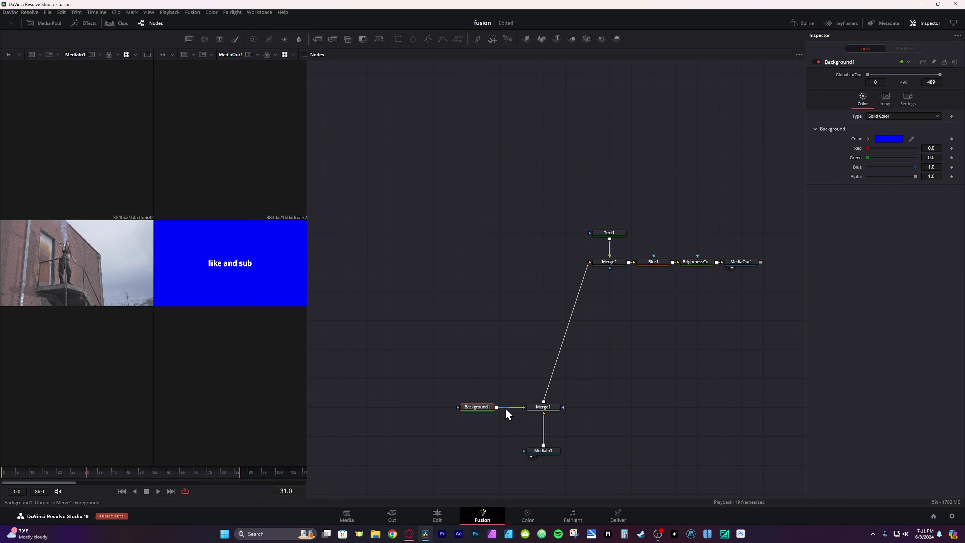
Place Merge2 directly above Merge1 and put Text1 beside Merge2, above Background1
left_click_drag(619, 264, 555, 383)
left_click(609, 232)
left_click_drag(609, 233, 477, 377)
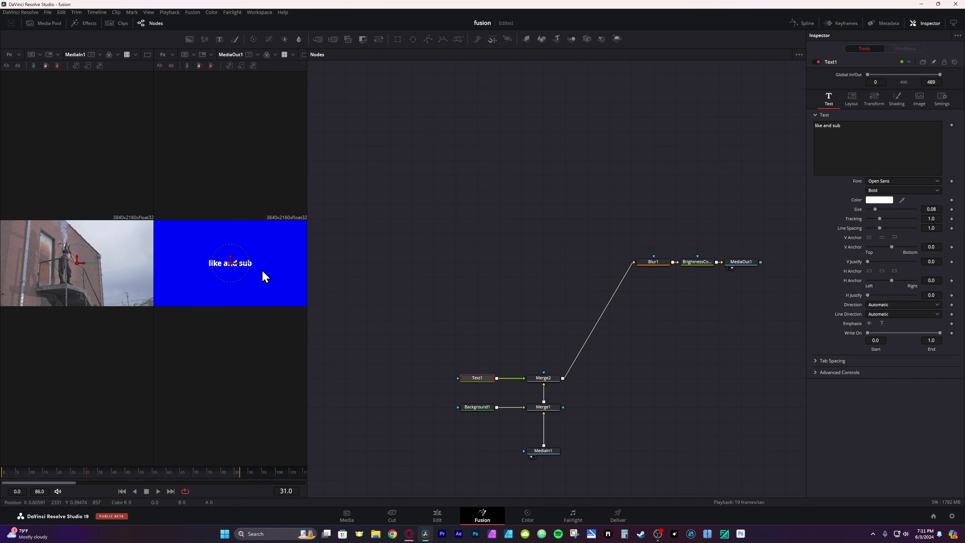
Stack Blur1 and BrightnessContrast1 vertically above Merge2, with MediaOut1 far above them at the end of the tree
left_click_drag(654, 261, 543, 349)
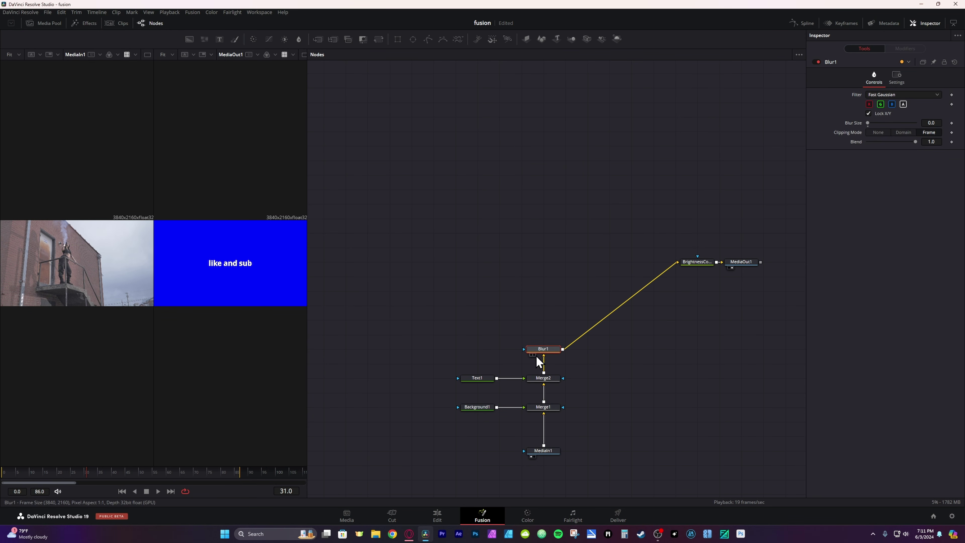
left_click_drag(704, 266, 550, 324)
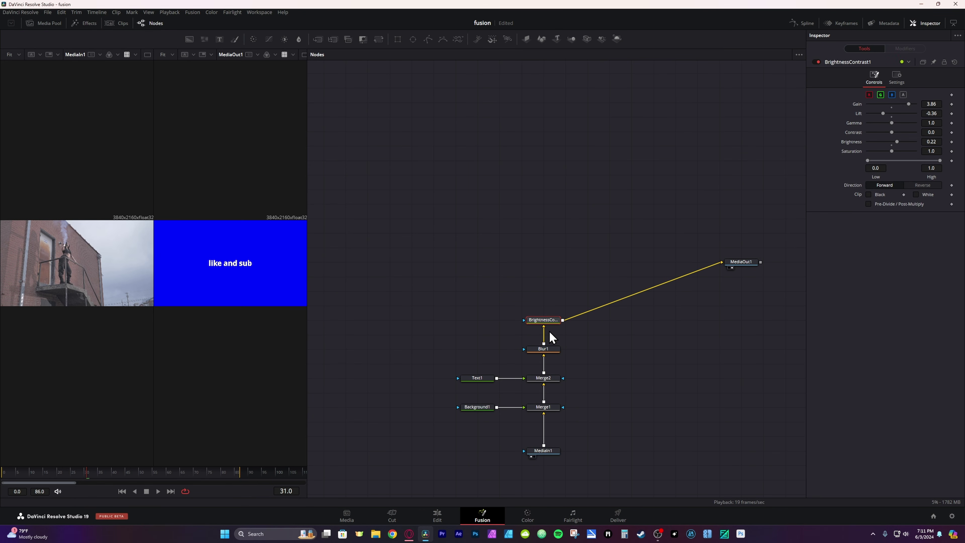
left_click_drag(755, 267, 560, 253)
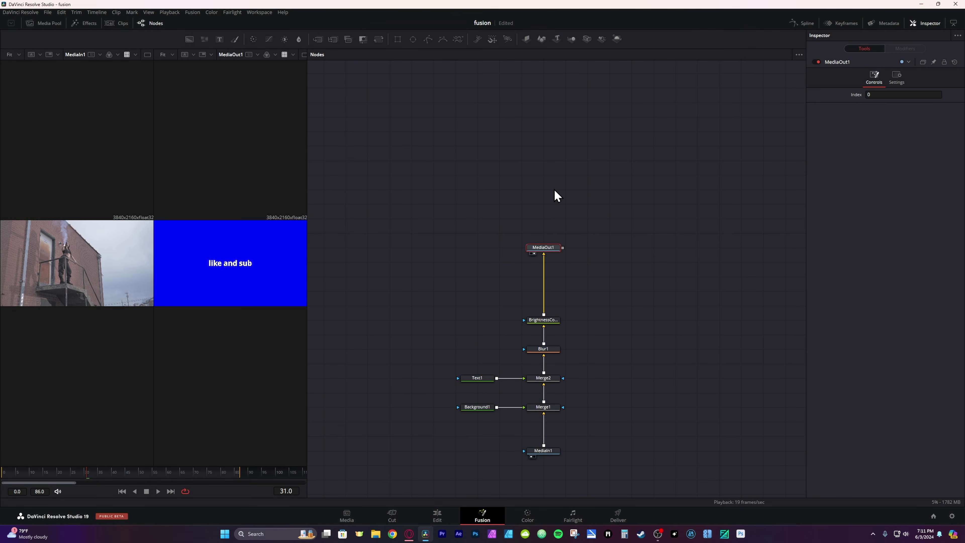
left_click_drag(553, 205, 550, 223)
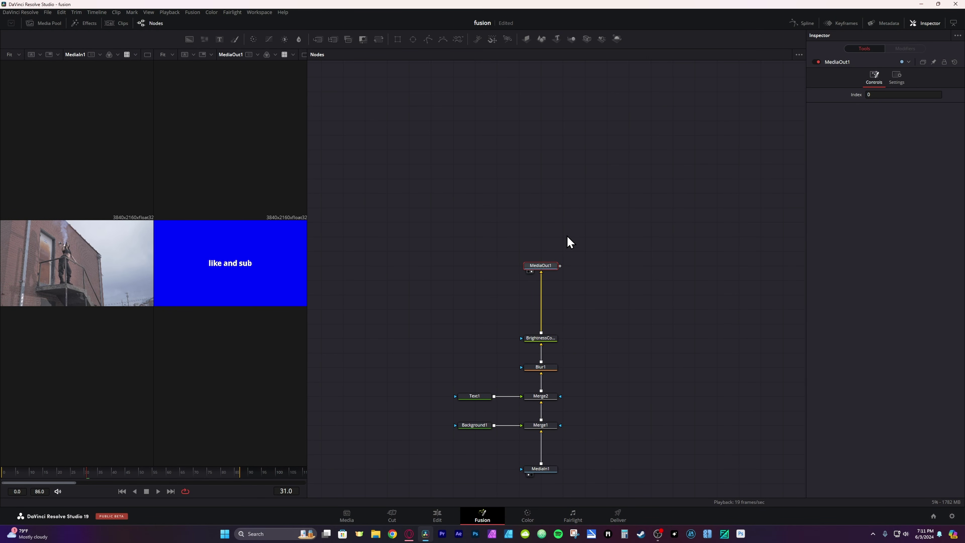
left_click_drag(545, 270, 545, 83)
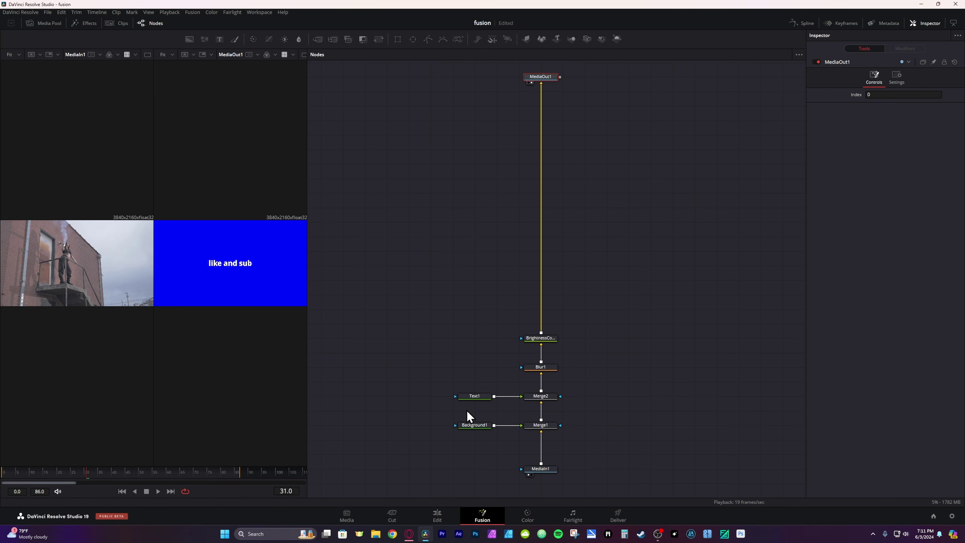
Move Blur1 into the connection between Text1 and Merge2, space the two nodes out, and raise its Blur Size to 20.5
left_click_drag(477, 397, 451, 396)
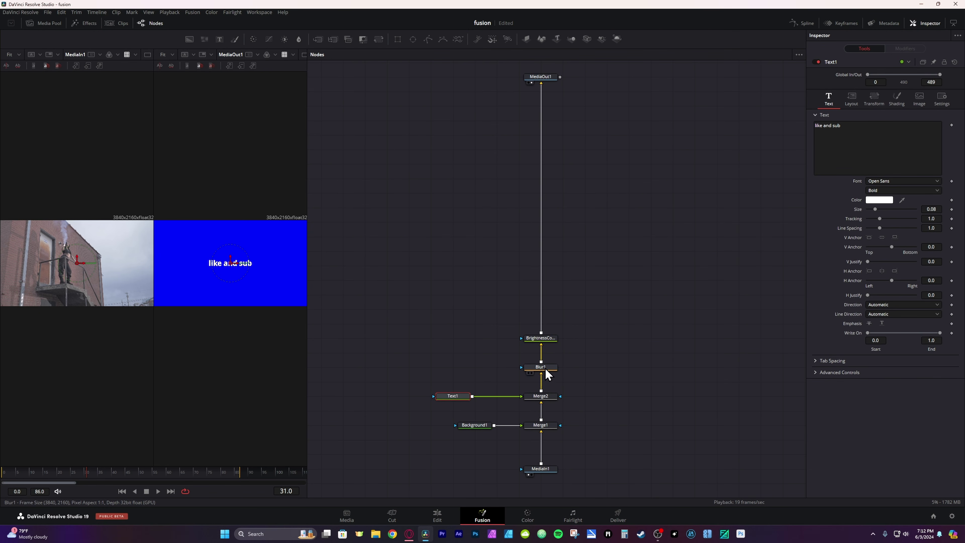
left_click_drag(546, 368, 496, 398)
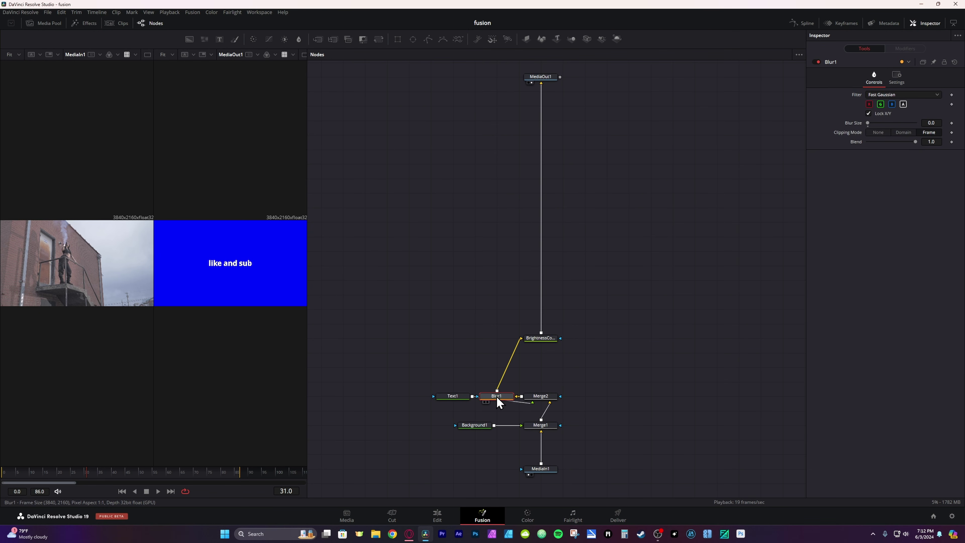
left_click_drag(869, 123, 880, 124)
left_click_drag(496, 402, 474, 402)
Set Merge1's Center X to -0.281
left_click(539, 425)
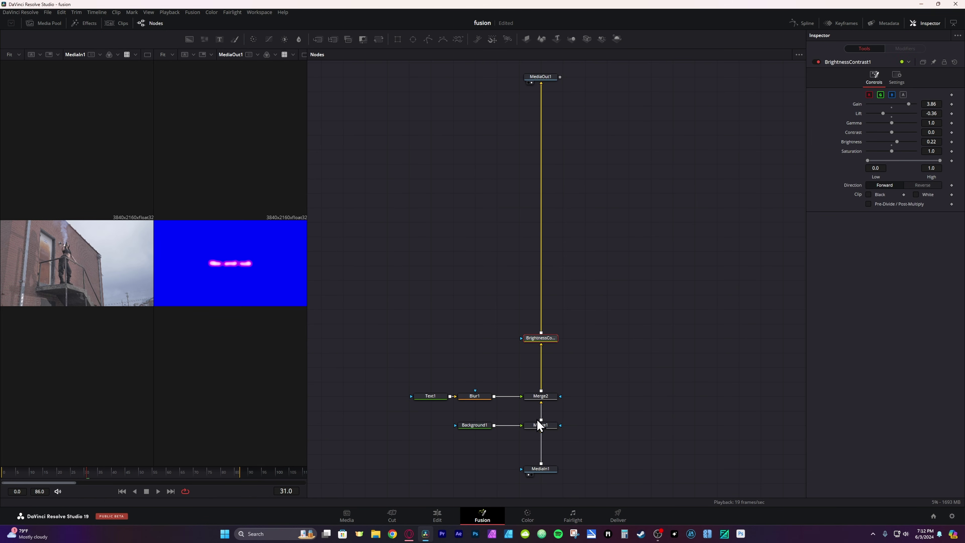
left_click_drag(887, 104, 798, 106)
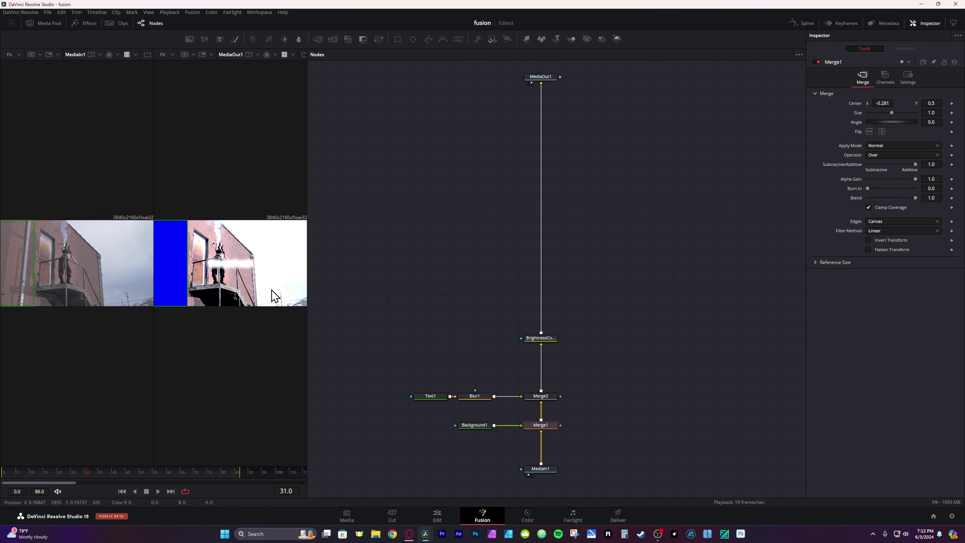
Reinsert Blur1 between Merge2 and BrightnessContrast1, and move Background1 and Text1 farther from their merges
left_click_drag(480, 404, 541, 368)
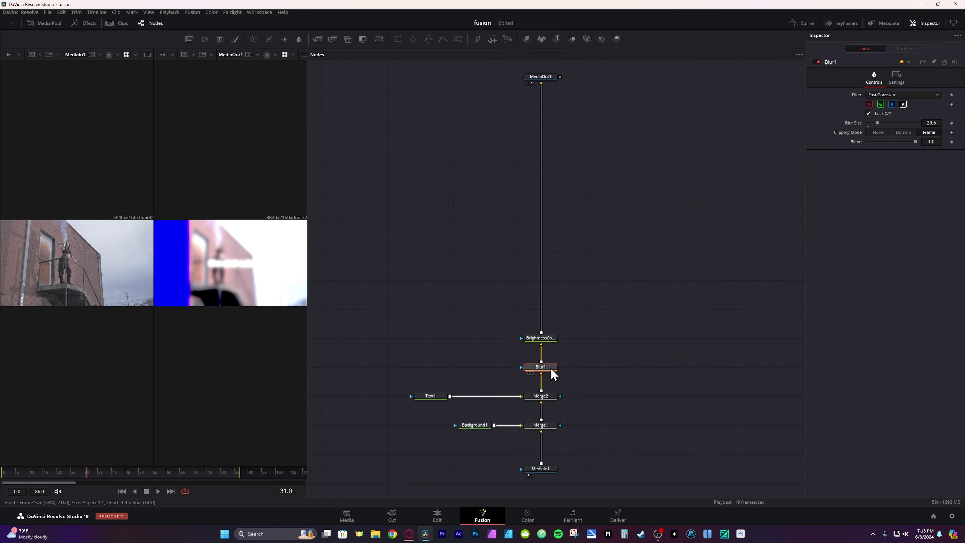
left_click_drag(480, 433, 413, 432)
left_click_drag(446, 399, 422, 402)
left_click(423, 402)
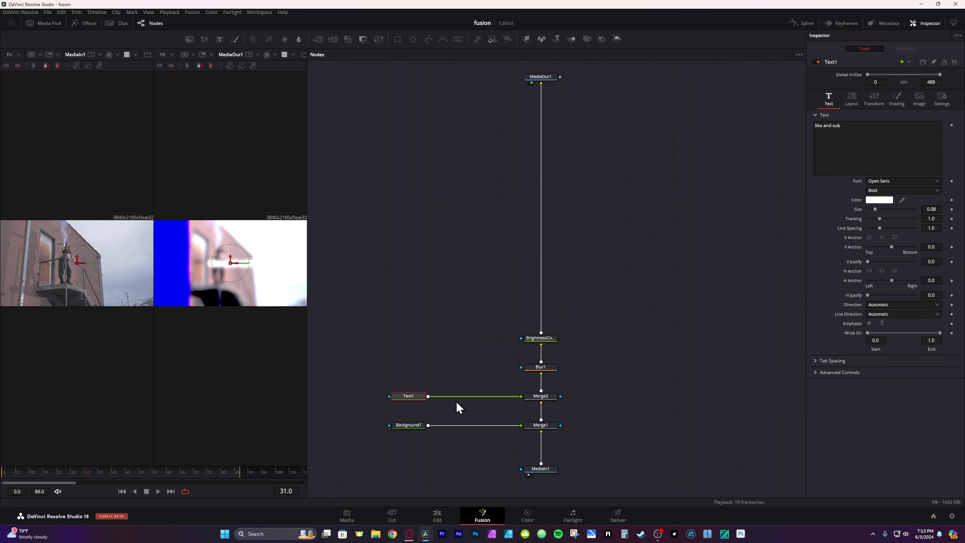
Put Blur1 back between Text1 and Merge2, and move BrightnessContrast1 closer to Merge2
mouse_move(408, 397)
left_mouse_down()
mouse_move(406, 382)
mouse_move(398, 397)
left_mouse_up()
left_click_drag(539, 396, 347, 376)
left_click(541, 337)
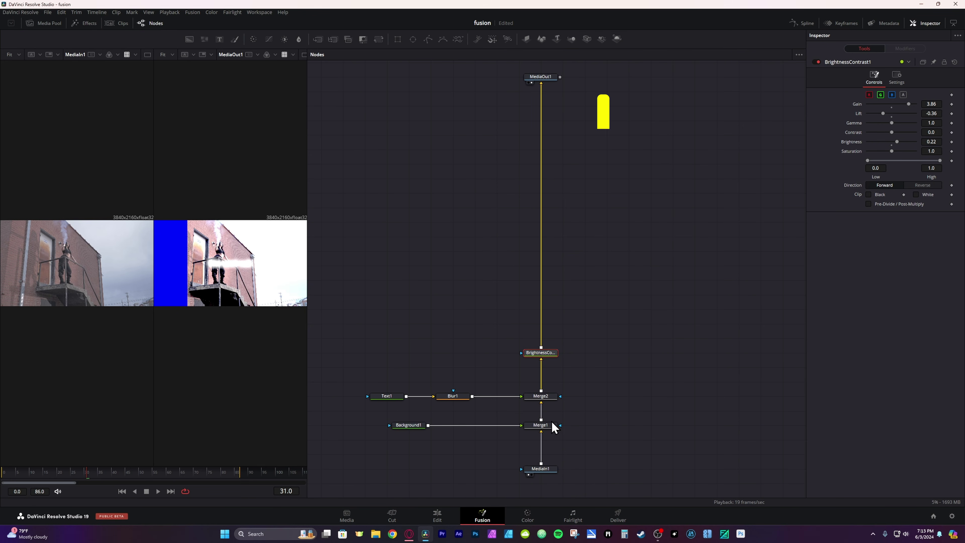
Shift Blur1 and Text1 toward Merge2 so that Text1 lines up above Background1
mouse_move(552, 470)
left_mouse_down()
mouse_move(724, 446)
mouse_move(707, 362)
mouse_move(687, 405)
mouse_move(623, 461)
mouse_move(547, 473)
left_mouse_up()
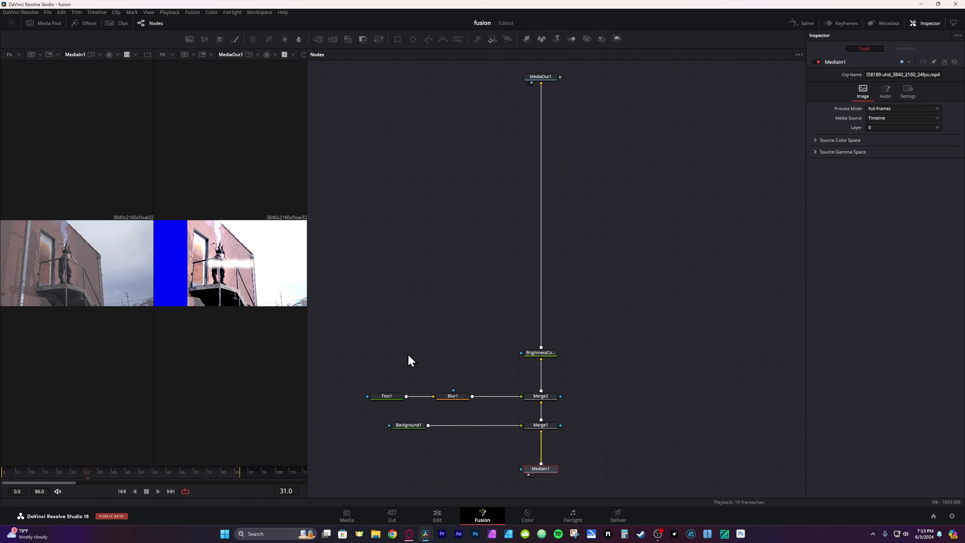
left_click(409, 374)
mouse_move(463, 398)
left_mouse_down()
mouse_move(464, 360)
mouse_move(464, 397)
left_mouse_up()
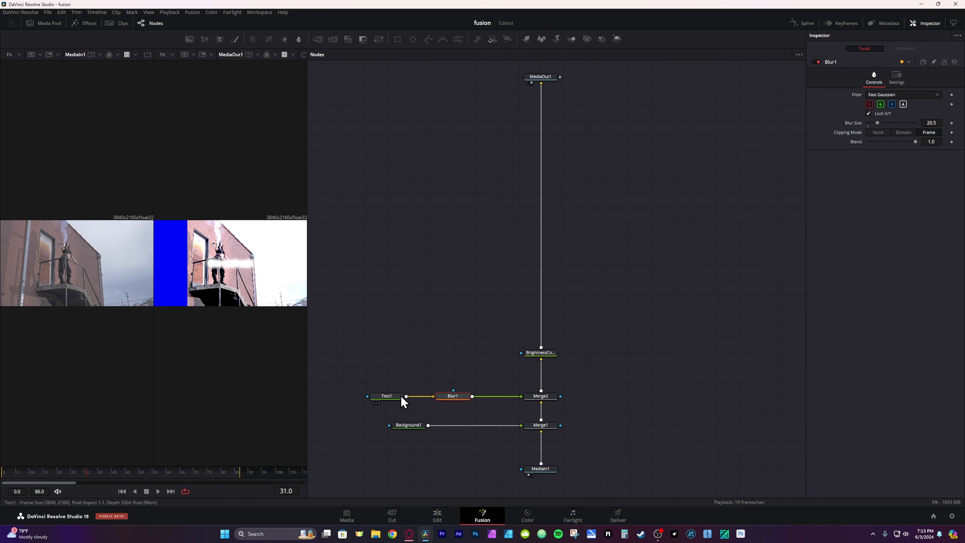
mouse_move(391, 396)
left_mouse_down()
mouse_move(405, 351)
mouse_move(408, 396)
left_mouse_up()
Return Merge1's Center to its default position of 0.5, 0.5
left_click(541, 425)
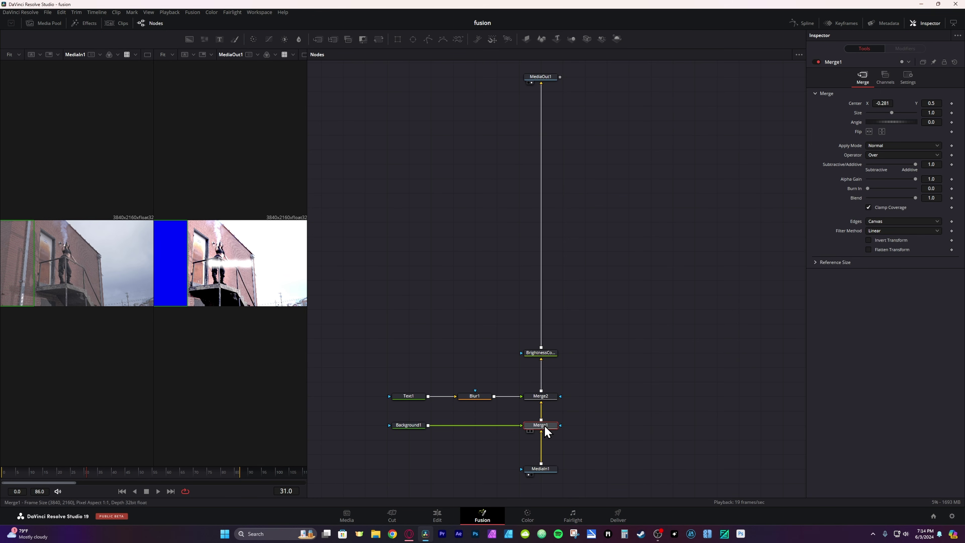
double_click(857, 104)
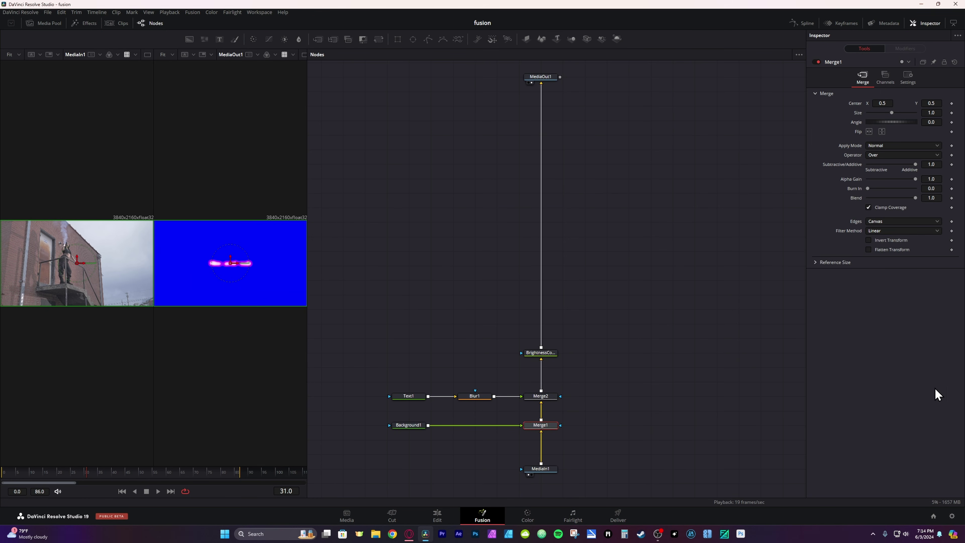
Insert a Transform node between Background1 and Merge1, and set its Center X to -0.094
left_click(411, 428)
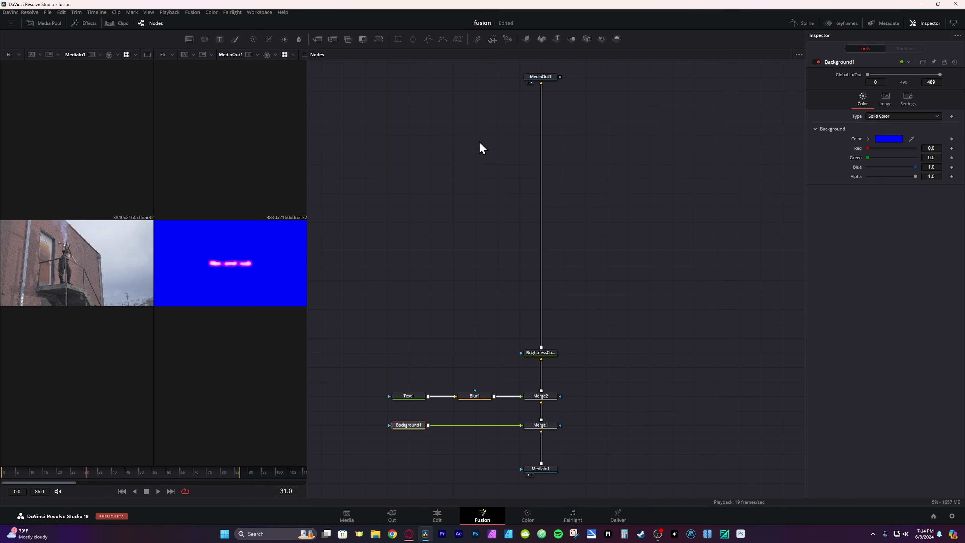
left_click(380, 40)
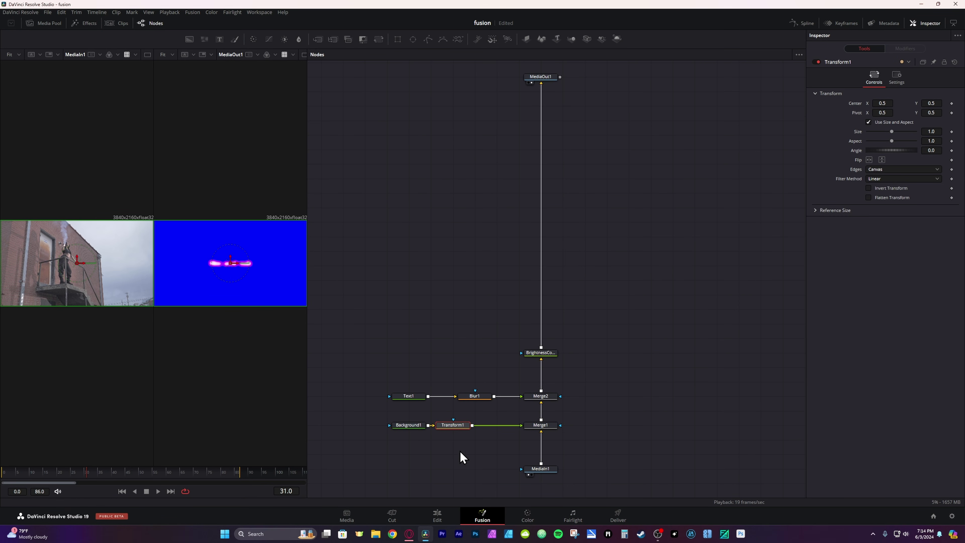
left_click(545, 426)
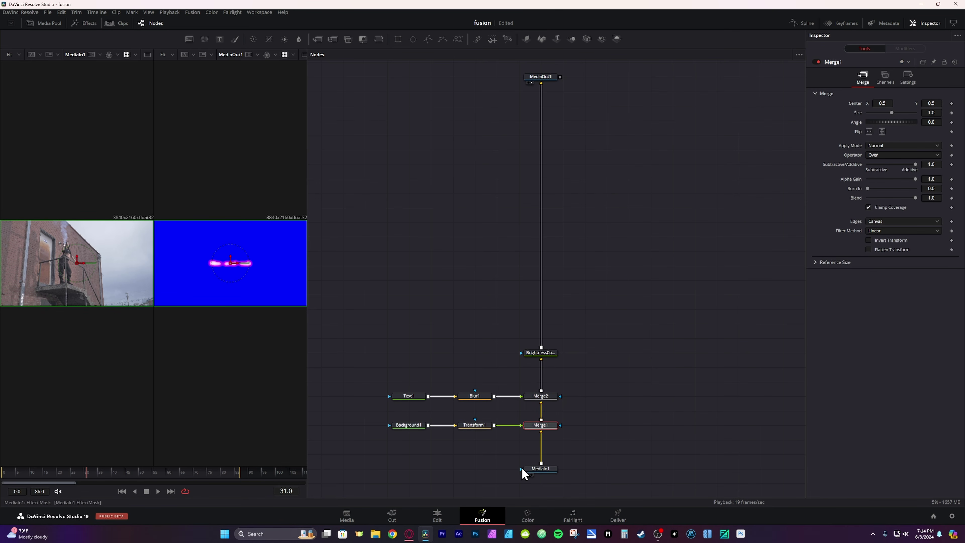
left_click(476, 426)
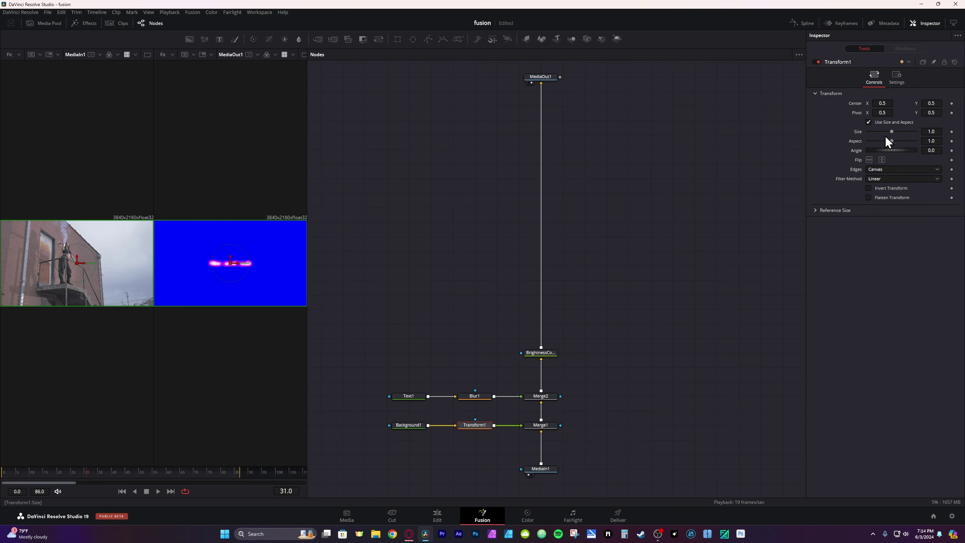
mouse_move(885, 103)
left_mouse_down()
mouse_move(851, 104)
mouse_move(912, 103)
mouse_move(836, 104)
mouse_move(891, 104)
left_mouse_up()
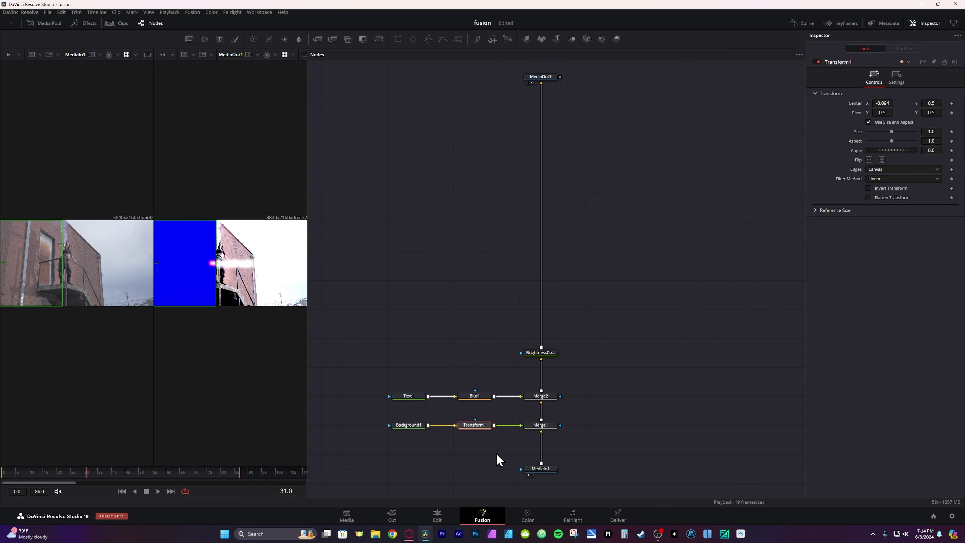
Show the Apply Mode options of Merge1
left_click(554, 426)
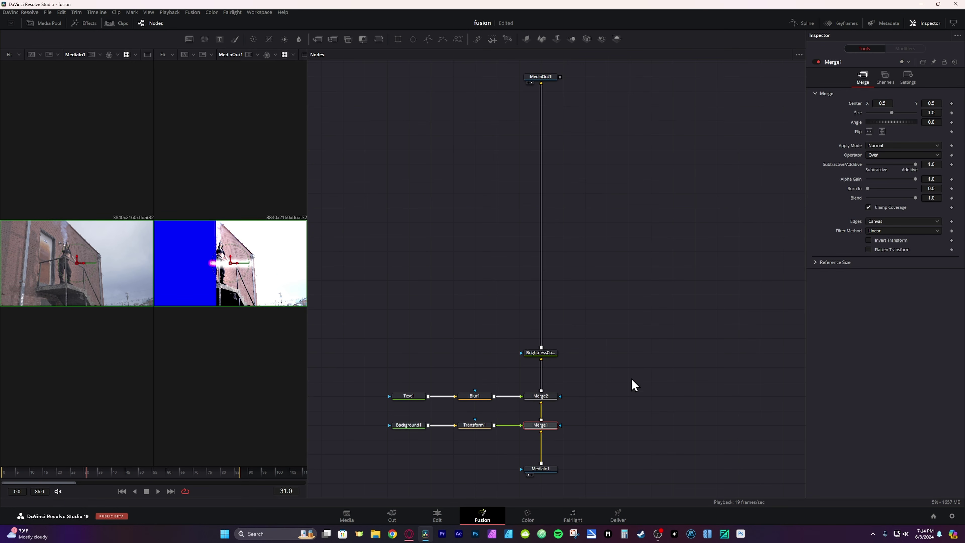
left_click(893, 145)
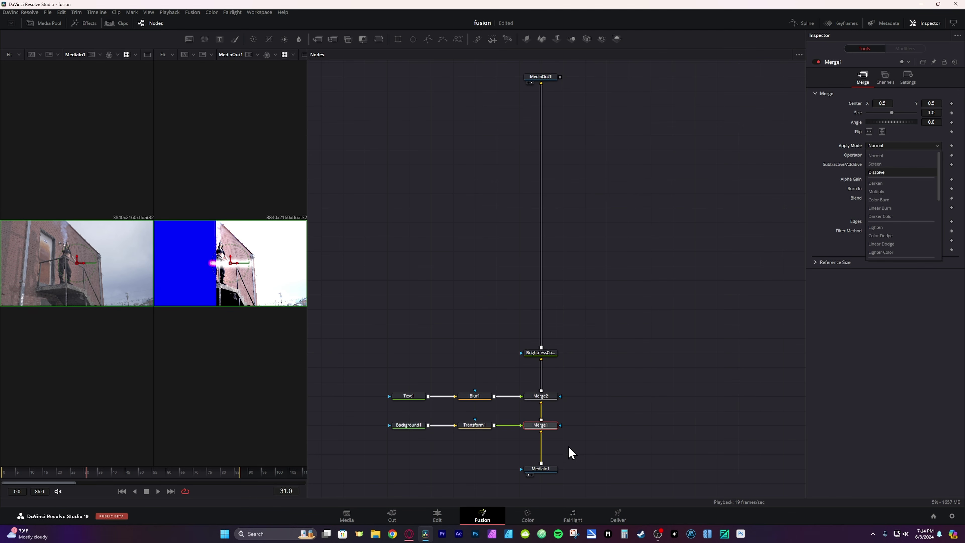